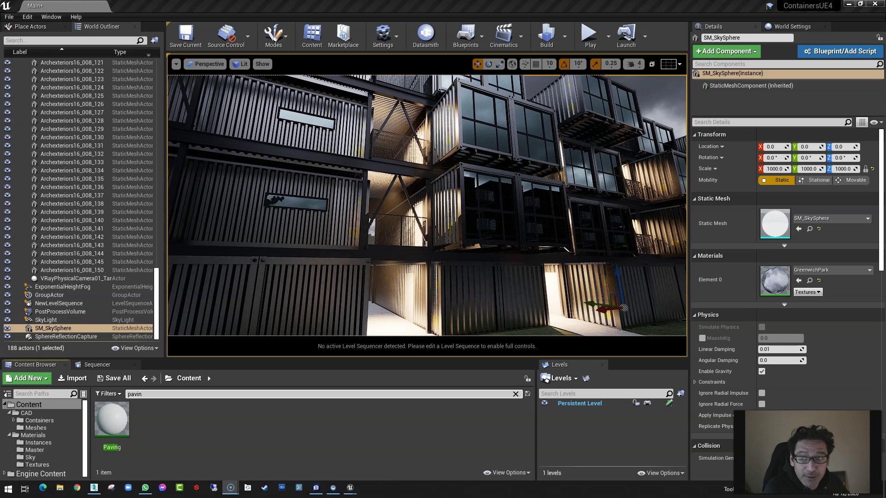
- Switch to the Snipping Tool capture of the comment about using a blueprint actor for the lights
left_click_drag(0, 148, 541, 117)
key("alt+Tab")
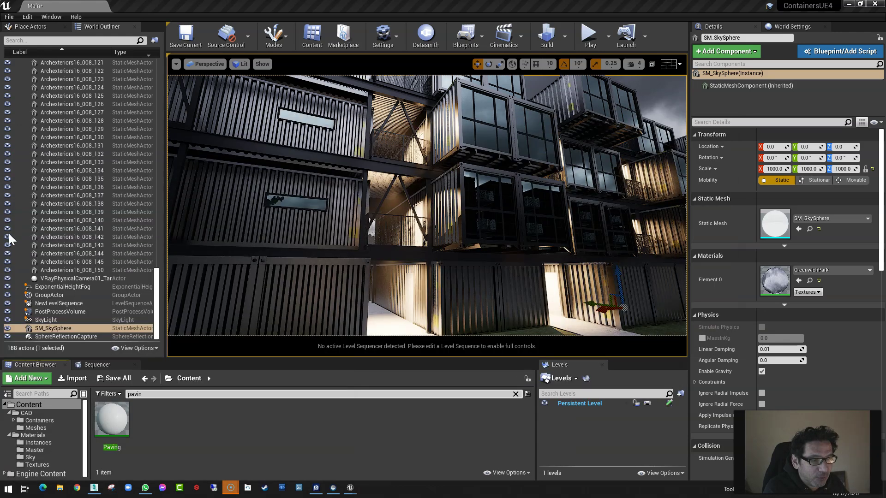
right_click_drag(506, 216, 471, 198)
key("alt+Tab")
left_click_drag(665, 142, 671, 124)
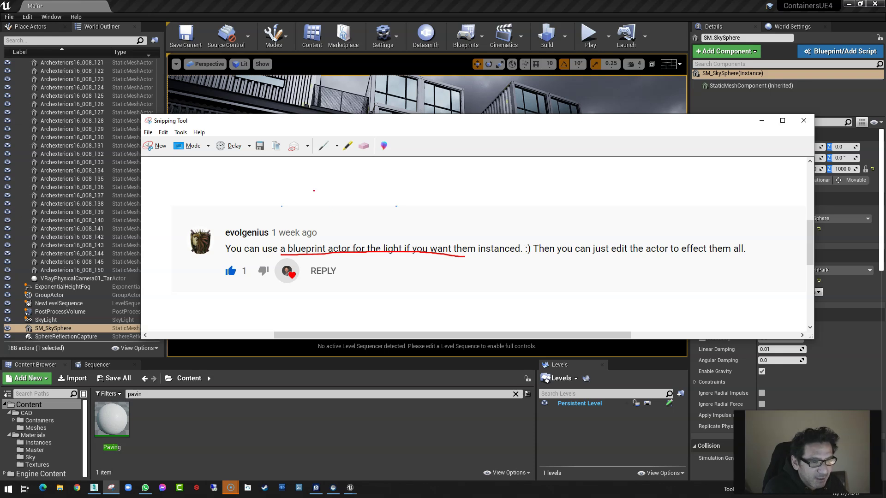
- Replace the comment's red underline with highlights on "if you want them instanced" and "blueprint actor", and minimize the capture
left_click(364, 146)
left_click_drag(296, 251, 313, 250)
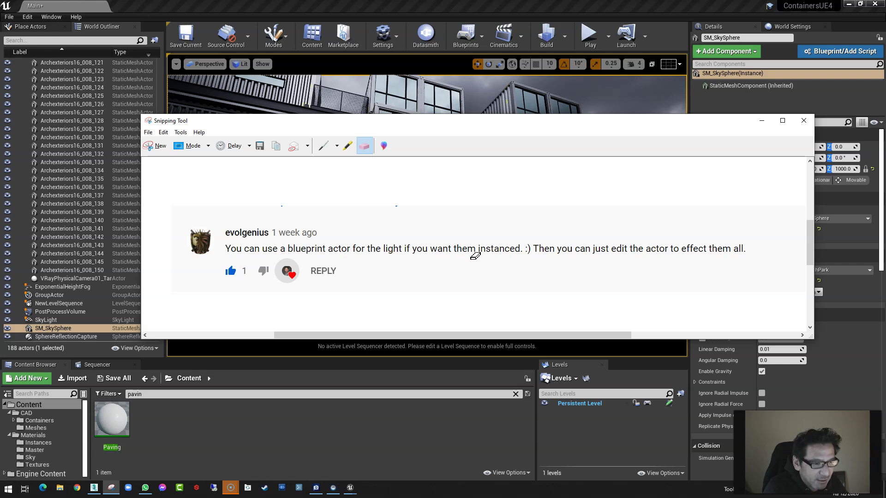
left_click(346, 148)
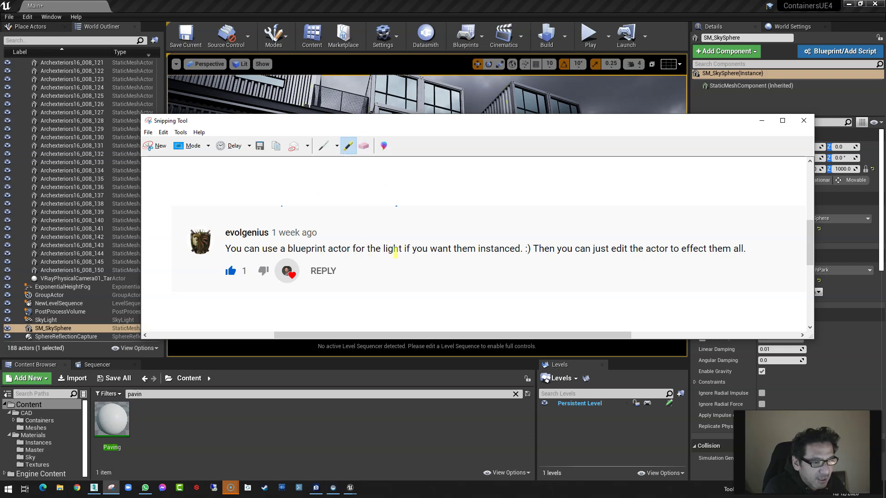
left_click_drag(400, 253, 511, 250)
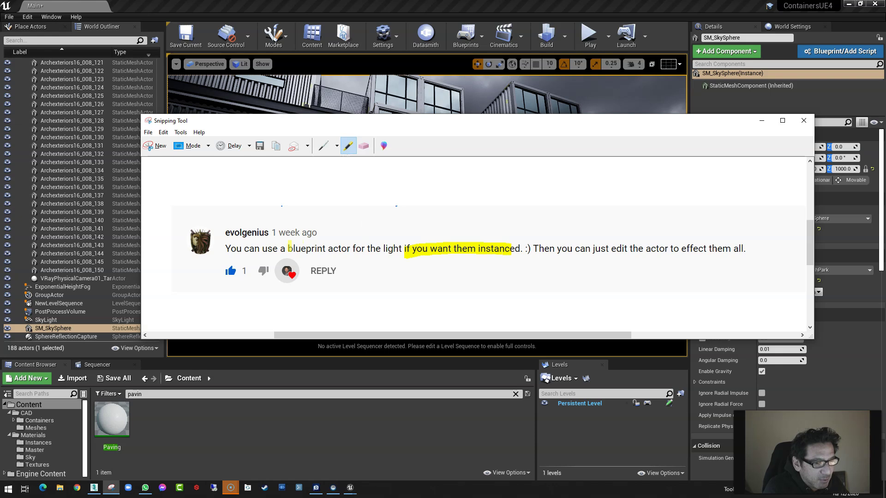
left_click_drag(290, 249, 345, 249)
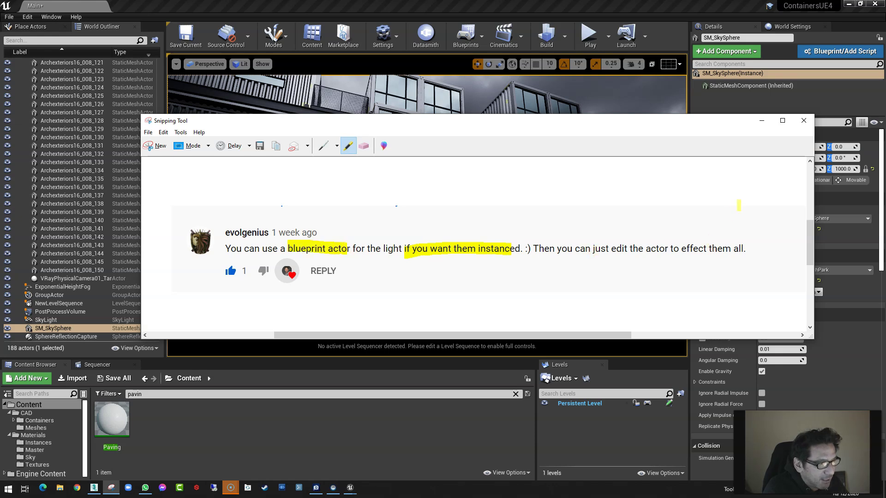
left_click(761, 121)
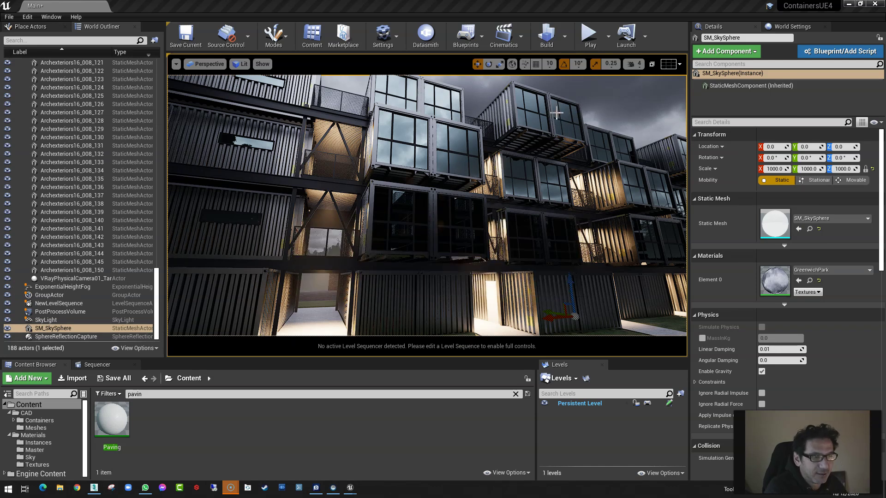
- Collapse the Containers group in the World Outliner and select the spotlight in the upper walkway
left_click_drag(157, 286, 159, 51)
left_click(22, 95)
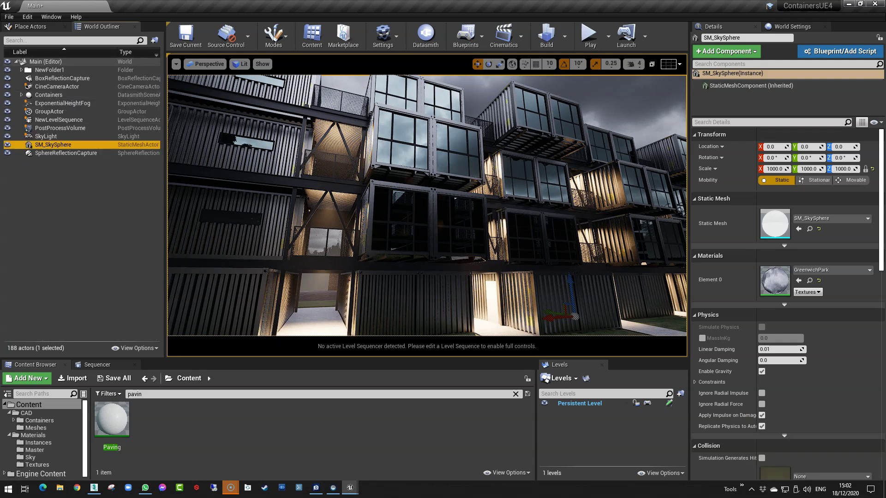
right_click_drag(427, 206, 440, 212)
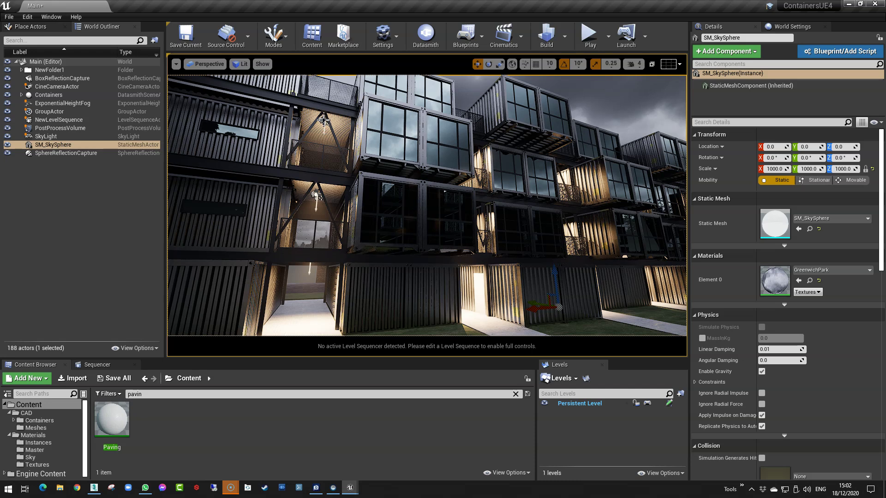
left_click(325, 121)
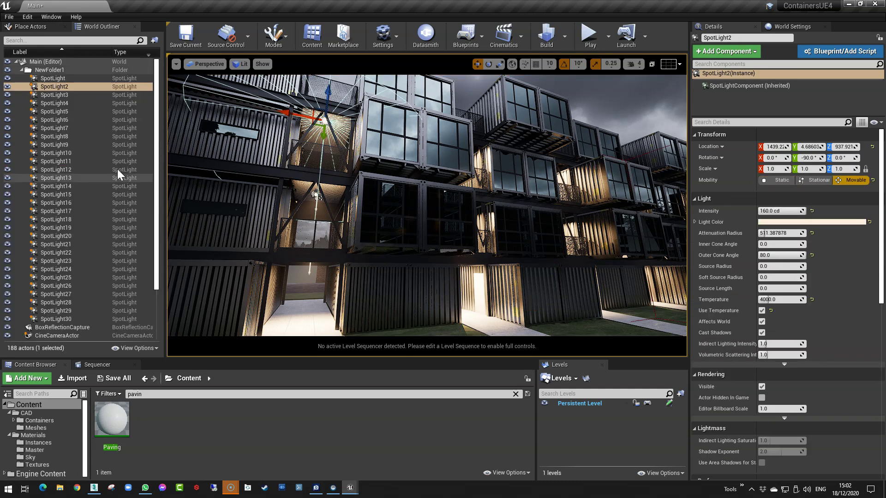
- Focus on the first spotlight, and select SpotLight through SpotLight30 to examine their shared light properties
double_click(65, 79)
key("e")
right_click_drag(427, 206, 436, 237)
right_click_drag(281, 174, 279, 167)
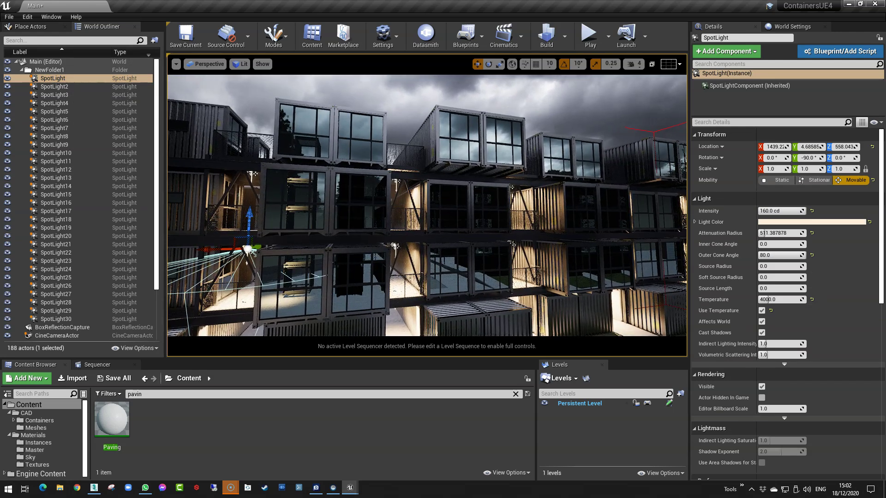
left_click(59, 319, "shift")
key("q")
right_click_drag(427, 206, 461, 214)
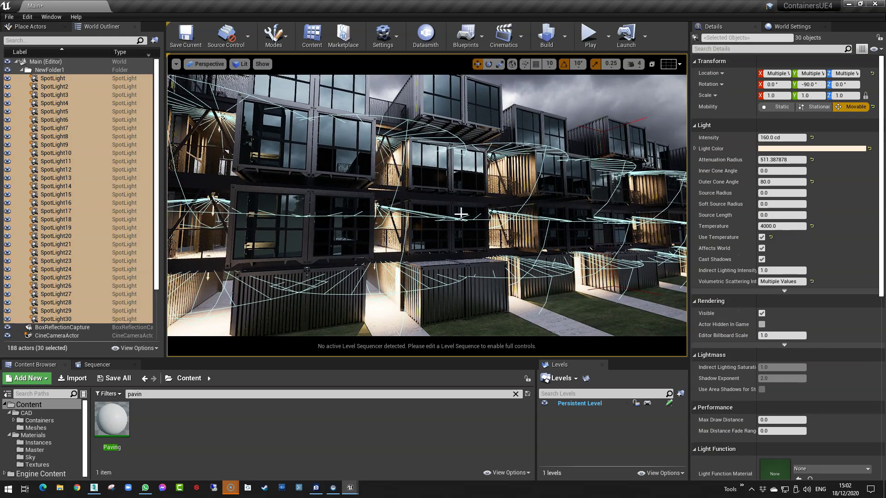
left_click(777, 159)
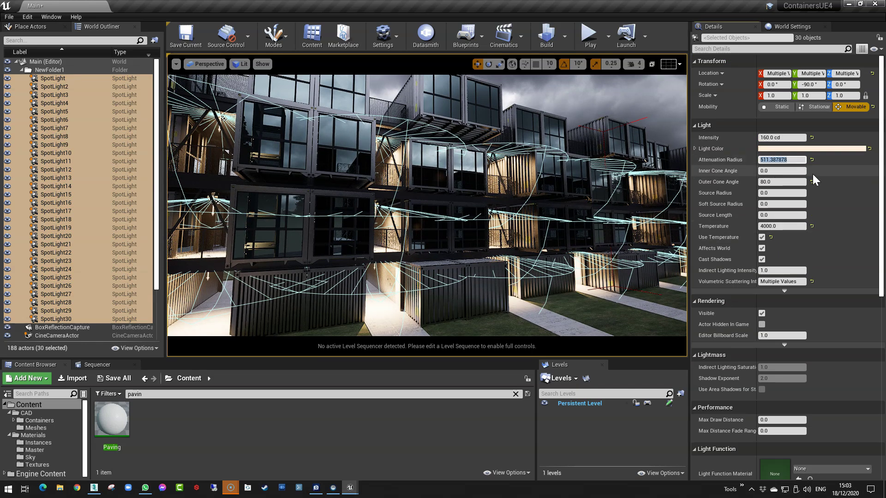
- Set the attenuation radius of SpotLight14 alone to 600
left_click(58, 186)
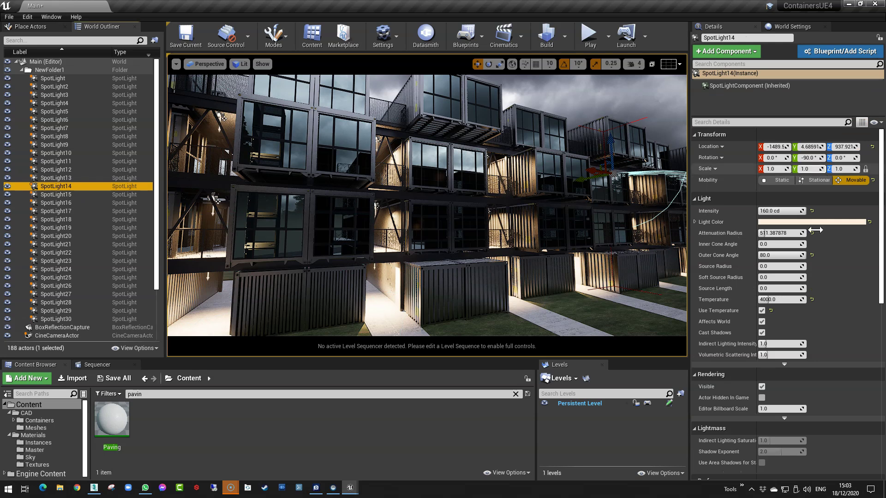
left_click(783, 232)
type("600")
key("Return")
- Select SpotLight through SpotLight30 and view them together in the Property Matrix, leaving it without changes
left_click(69, 79)
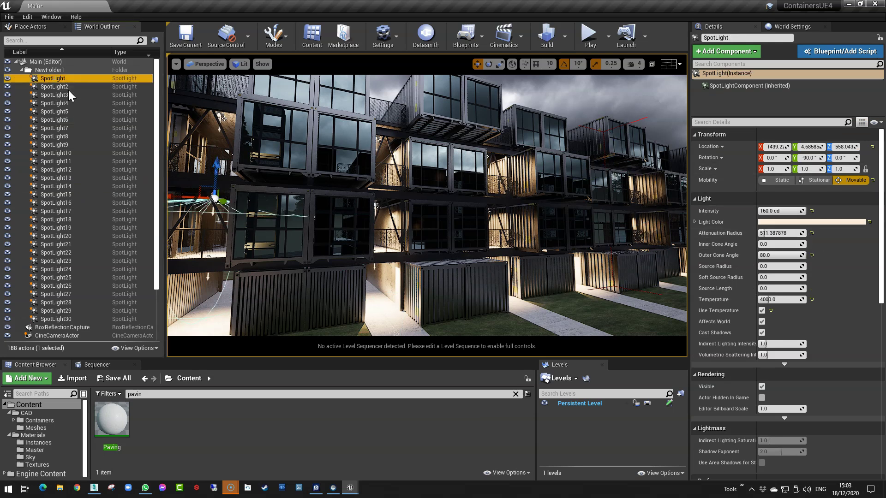
left_click(70, 318, "shift")
right_click_drag(400, 249, 433, 241)
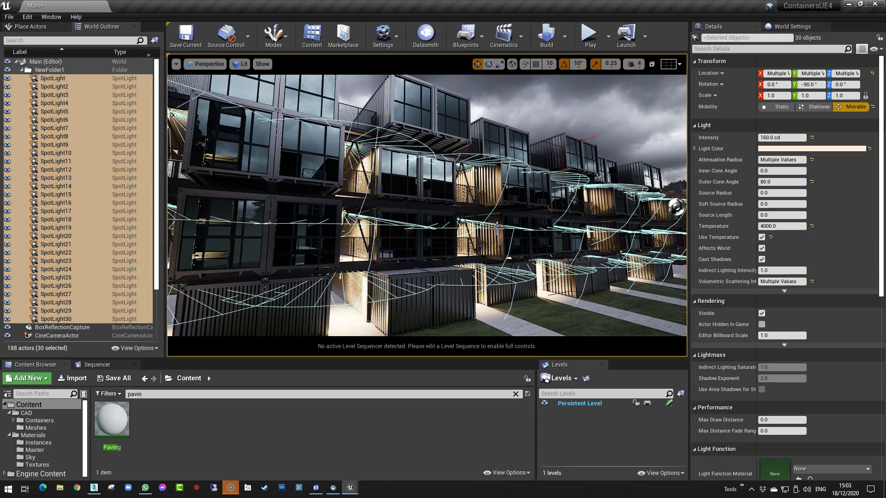
right_click_drag(541, 227, 642, 226)
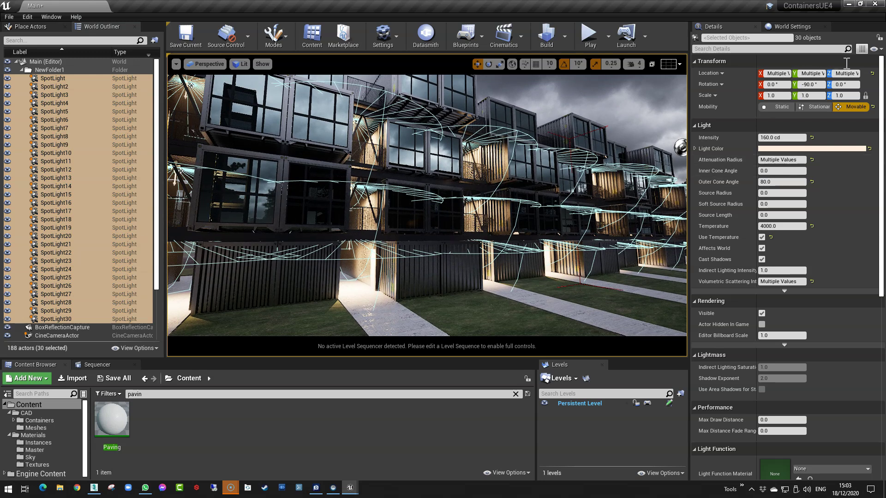
left_click(860, 48)
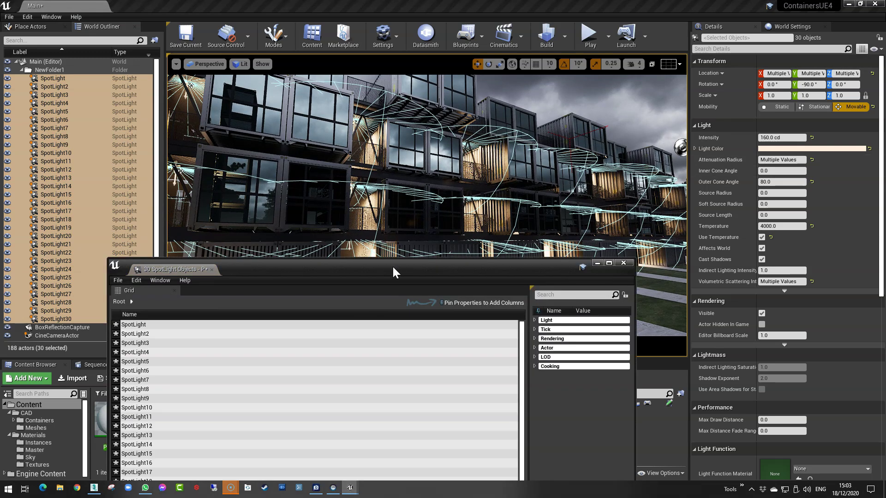
left_click_drag(395, 262, 469, 130)
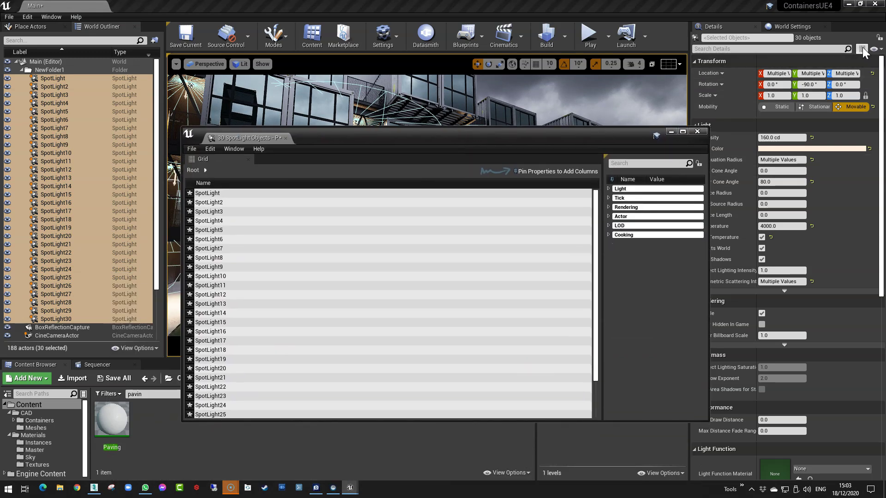
left_click(697, 132)
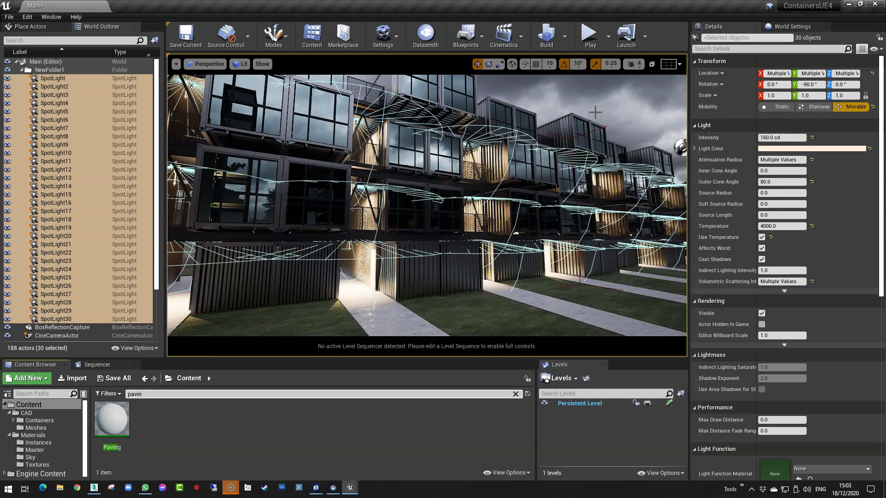
left_click(595, 112)
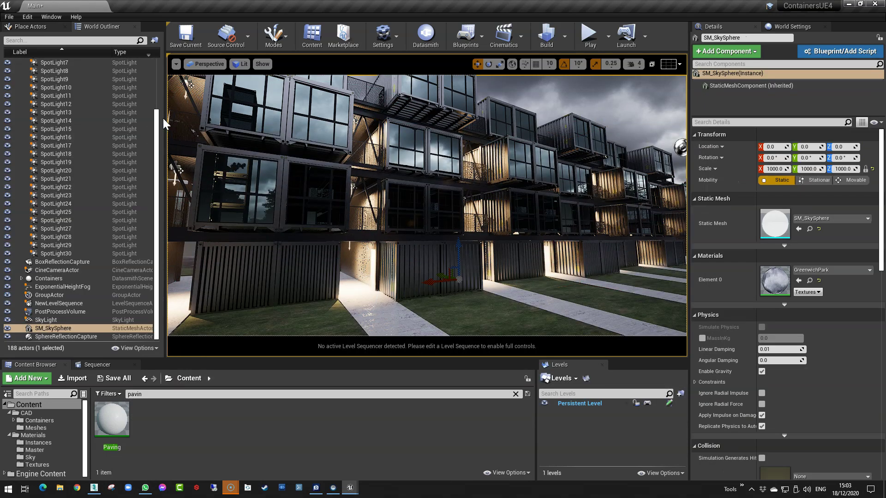
- Disable Affects World for all spotlights from SpotLight to SpotLight30, and deselect them
left_click_drag(156, 117, 150, 75)
left_click(69, 65)
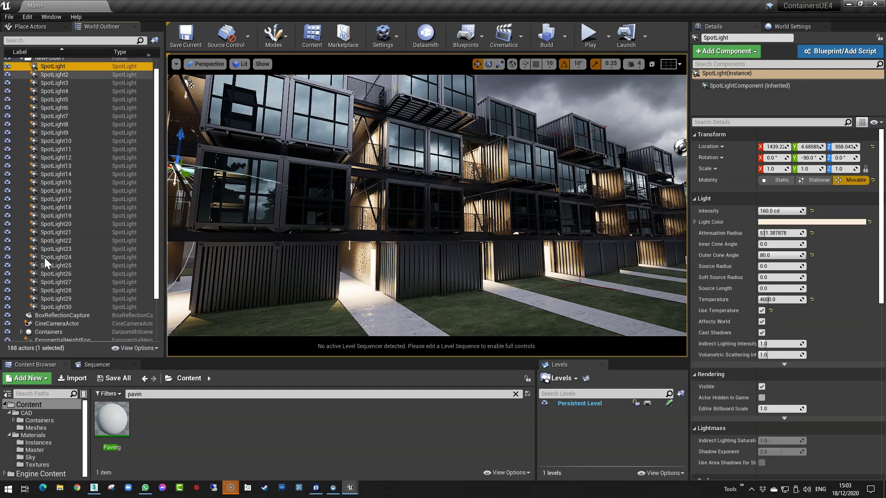
left_click(51, 307, "shift")
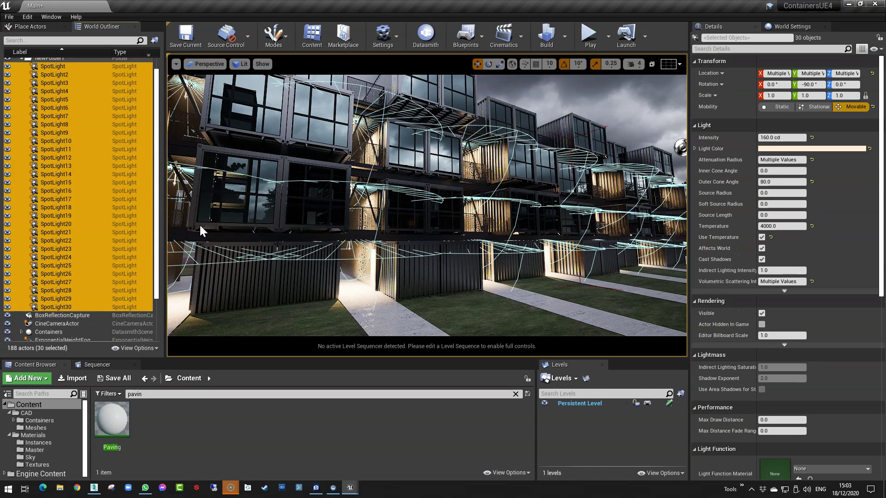
left_click(762, 248)
left_click(762, 248)
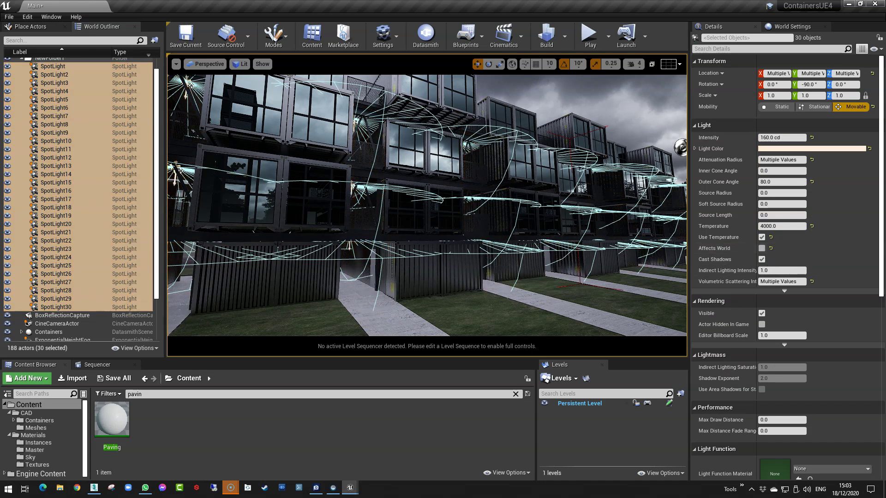
left_click(538, 96)
right_click_drag(538, 96, 491, 84)
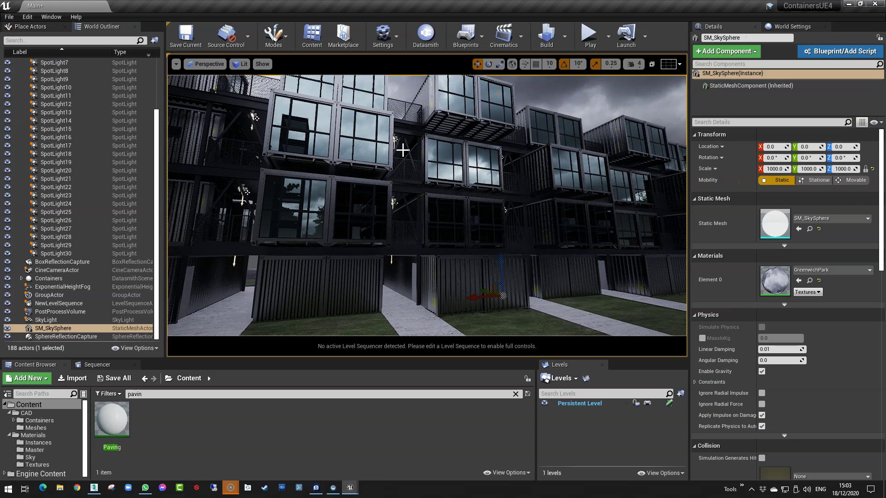
- Collapse the spotlight folder NewFolder1 in the World Outliner and bring the ground-level passage between the containers into view
left_click_drag(157, 112, 158, 55)
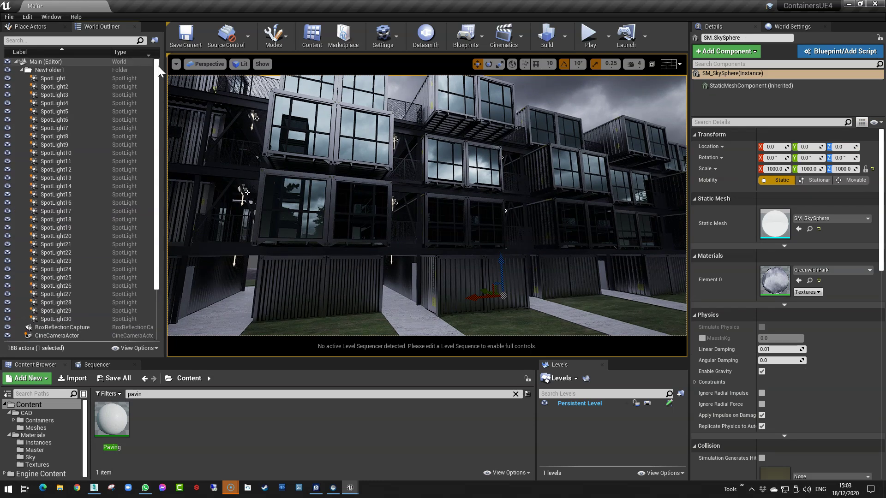
left_click(21, 70)
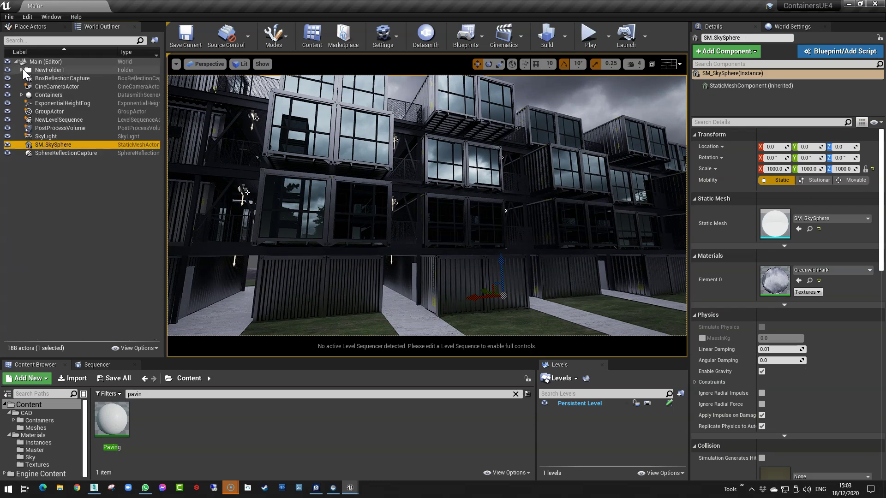
right_click_drag(459, 197, 375, 231)
key("w")
key("e")
left_click_drag(443, 145, 443, 112)
key("s")
right_click_drag(406, 293, 379, 304)
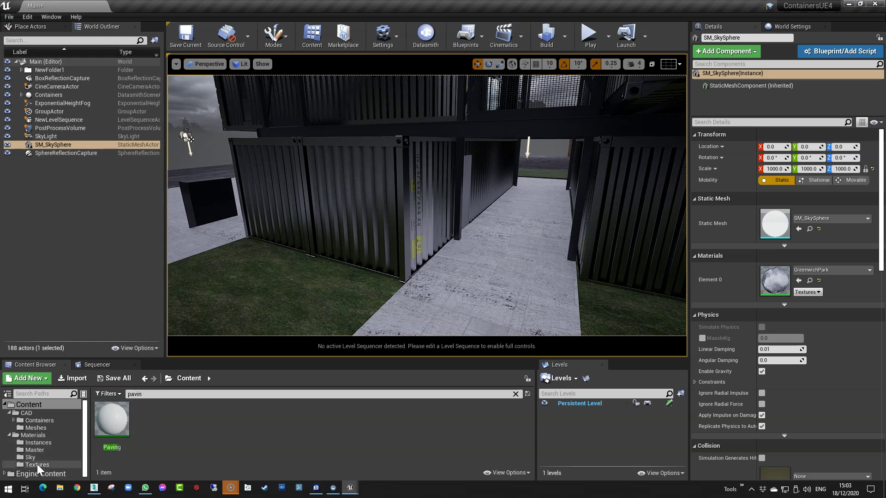
- Open the CAD > Meshes content folder, and switch to 3ds Max to examine the Light mesh
left_click(38, 426)
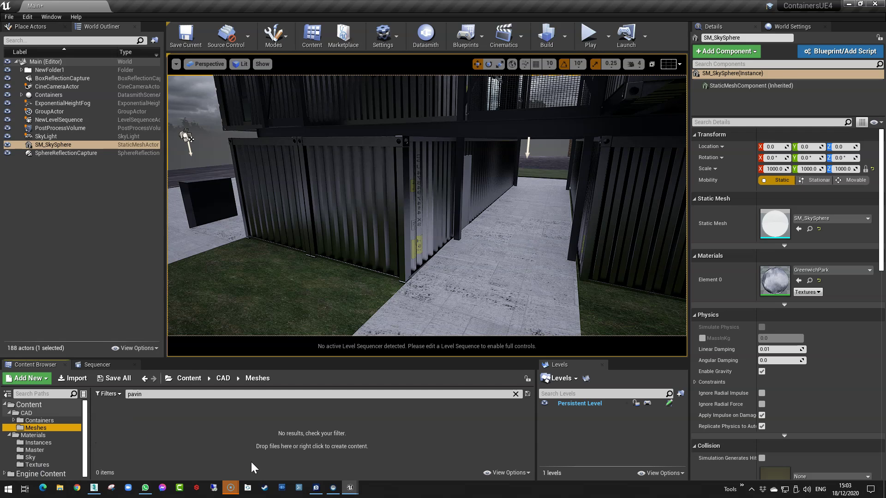
left_click(95, 488)
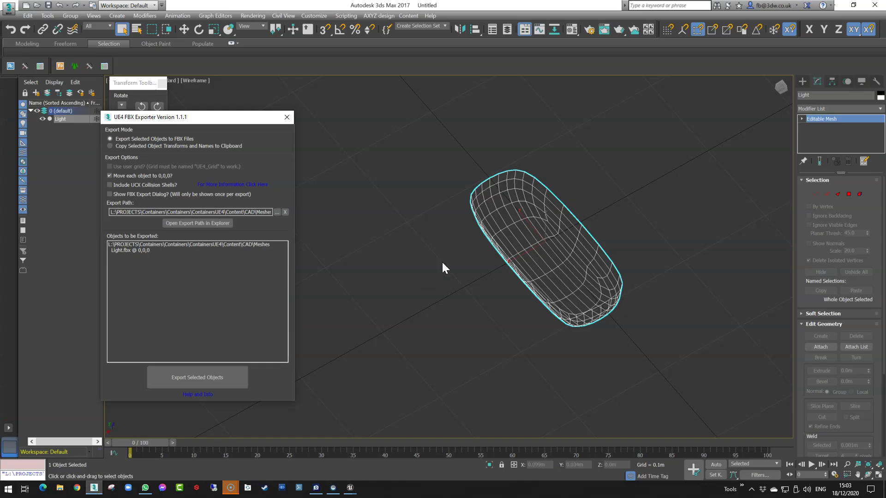
middle_click_drag(448, 293, 535, 328, "alt")
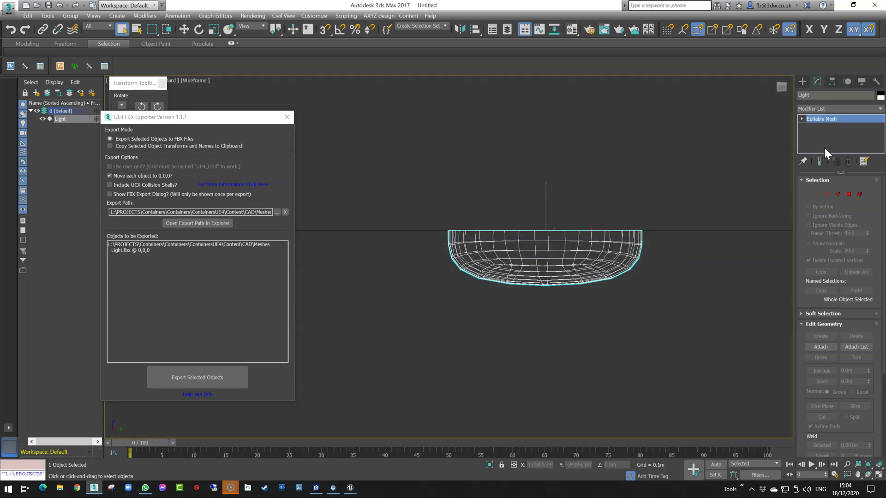
middle_click_drag(654, 170, 562, 185, "alt")
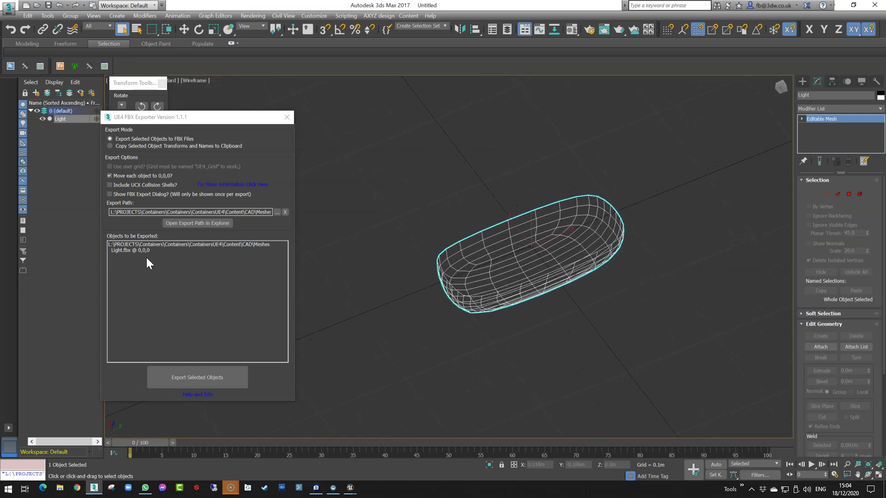
- Export the selected Light mesh as Light.fbx to the project's CAD\Meshes folder with the UE4 FBX Exporter
mouse_move(173, 118)
left_mouse_down()
mouse_move(183, 123)
mouse_move(170, 122)
left_mouse_up()
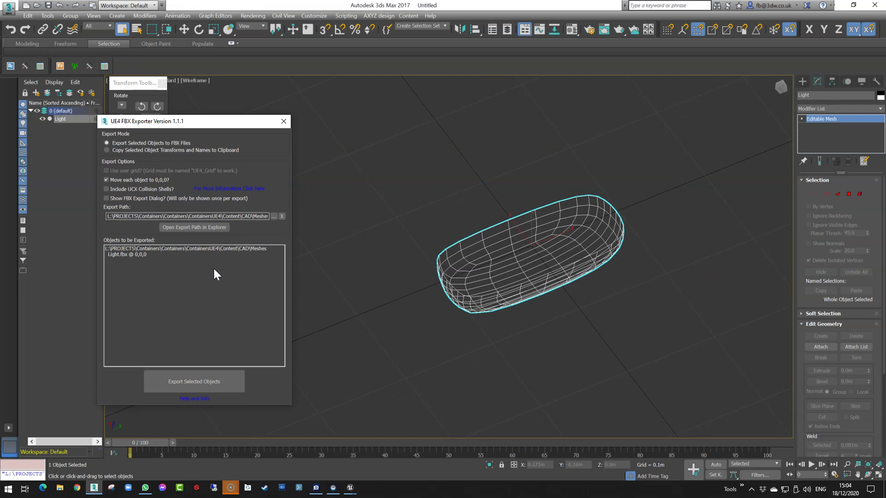
left_click(123, 254)
middle_click_drag(516, 289, 530, 317, "alt")
middle_click_drag(541, 264, 513, 229, "alt")
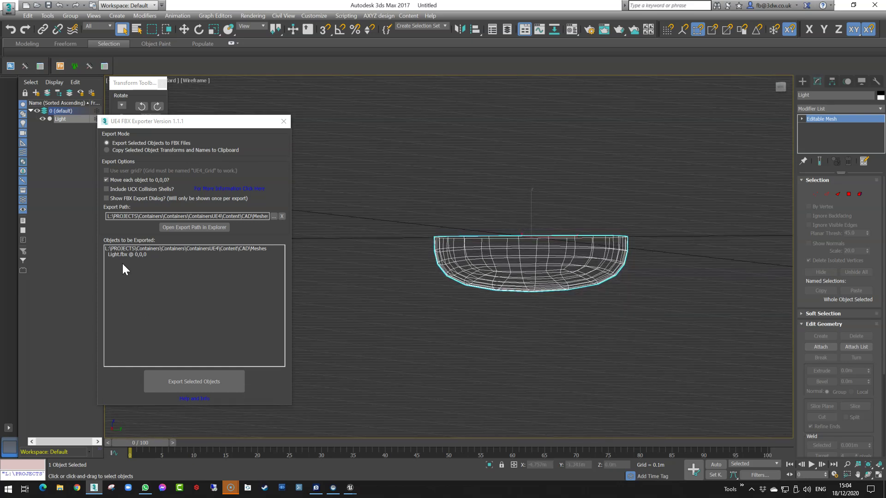
left_click(194, 382)
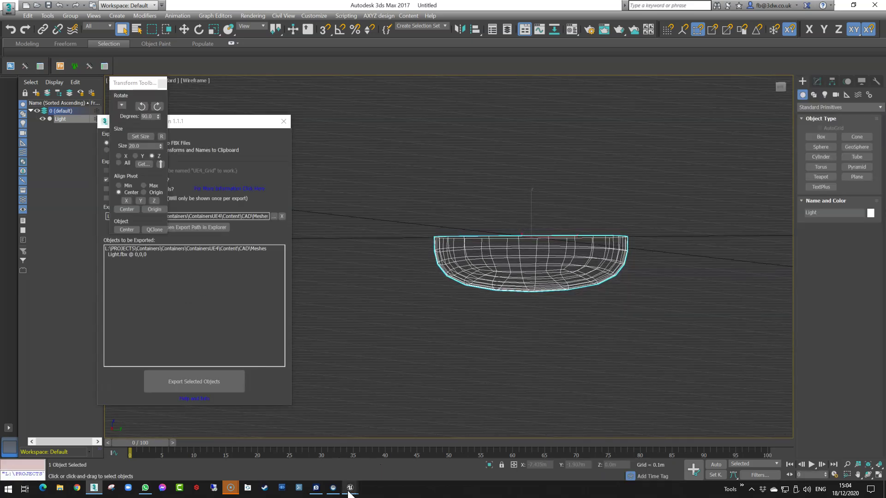
- Switch to Unreal Editor and import the Light static mesh into the CAD > Meshes folder with the default FBX options
mouse_move(350, 489)
left_click(288, 452)
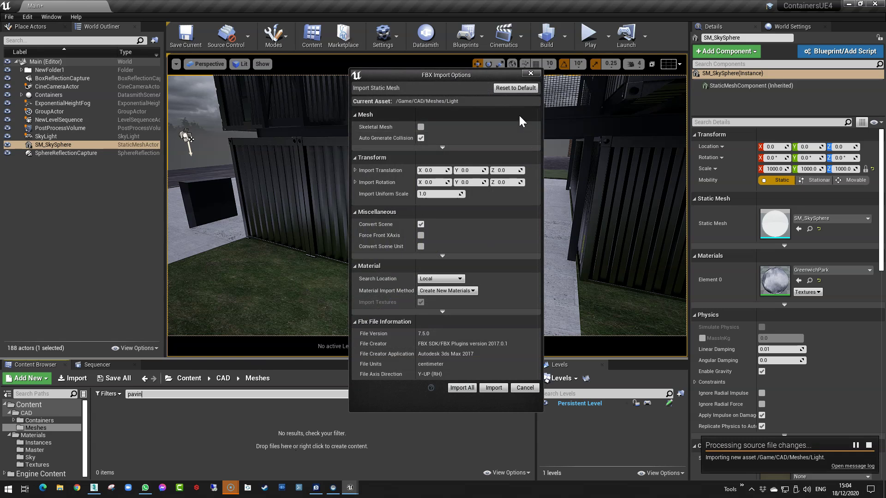
left_click(462, 388)
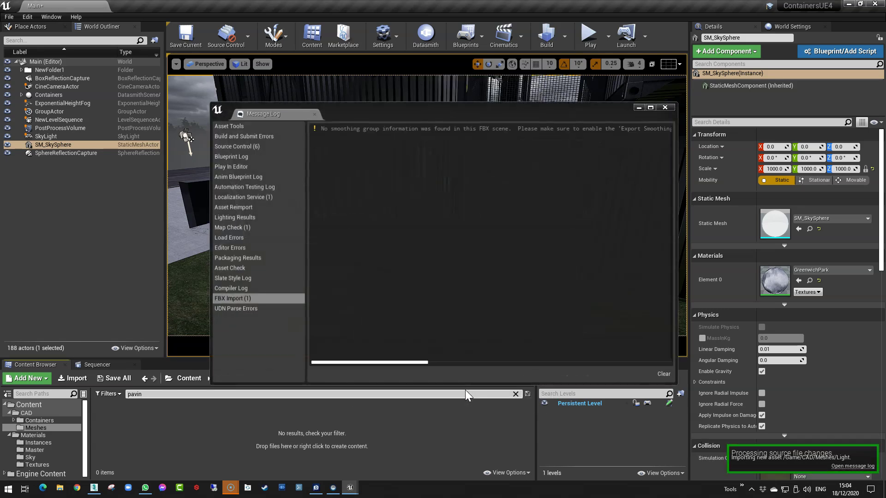
left_click(665, 107)
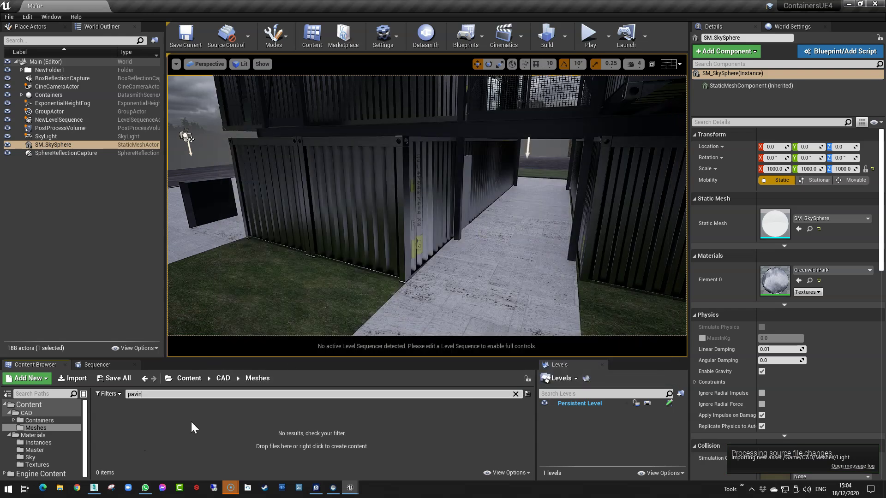
- Clear the asset search filter and inspect the imported Light mesh in the static mesh editor
left_click(515, 394)
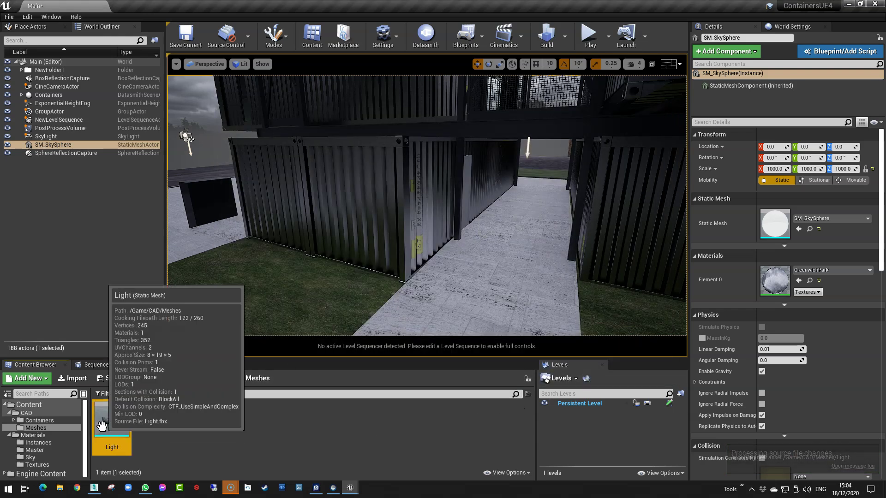
left_click_drag(112, 423, 295, 351)
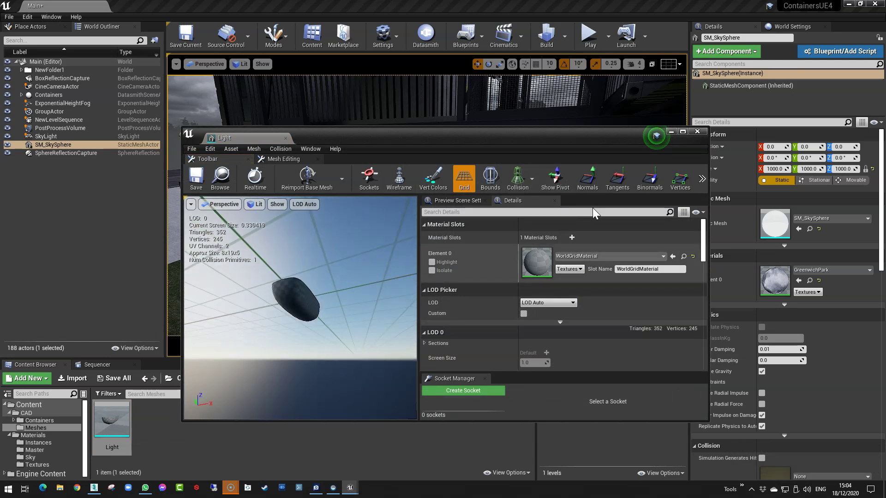
left_click(697, 131)
left_click(252, 424)
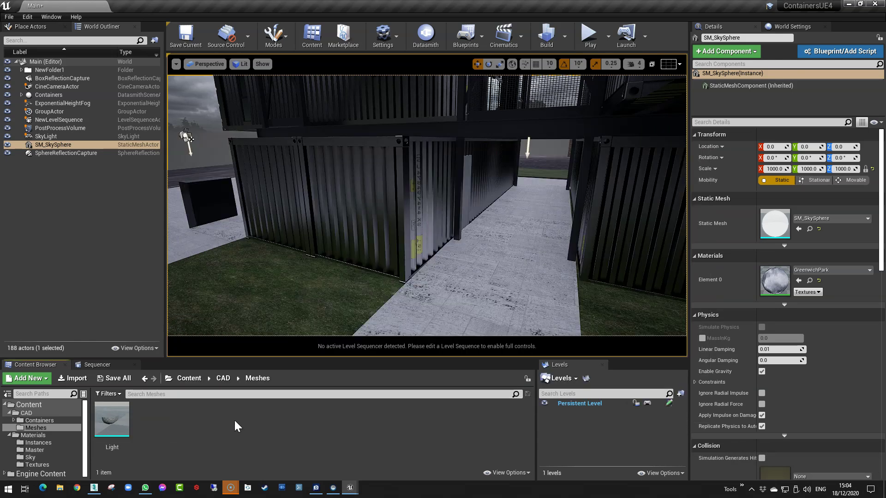
- Create a material named SI in the Meshes folder and open it for editing
right_click(236, 420)
left_click(261, 229)
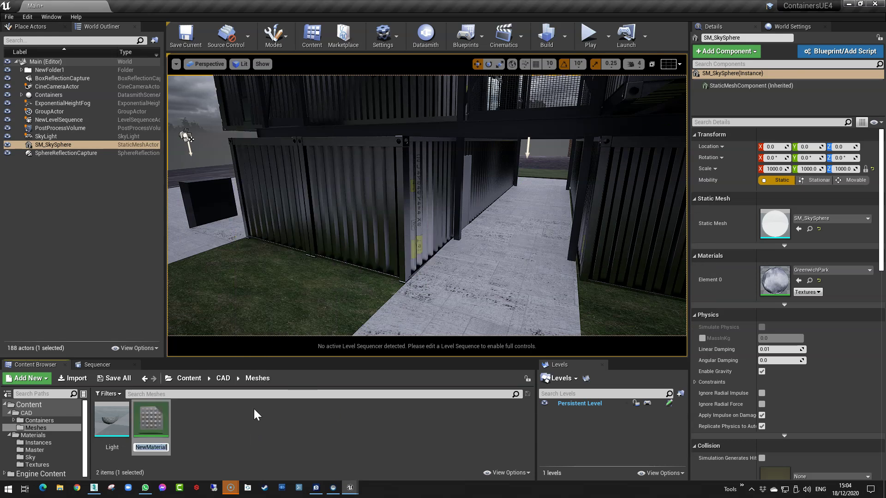
type("Sl")
key("Return")
double_click(151, 419)
- Set the SI material's shading model to Unlit
scroll(422, 231, "up", 4)
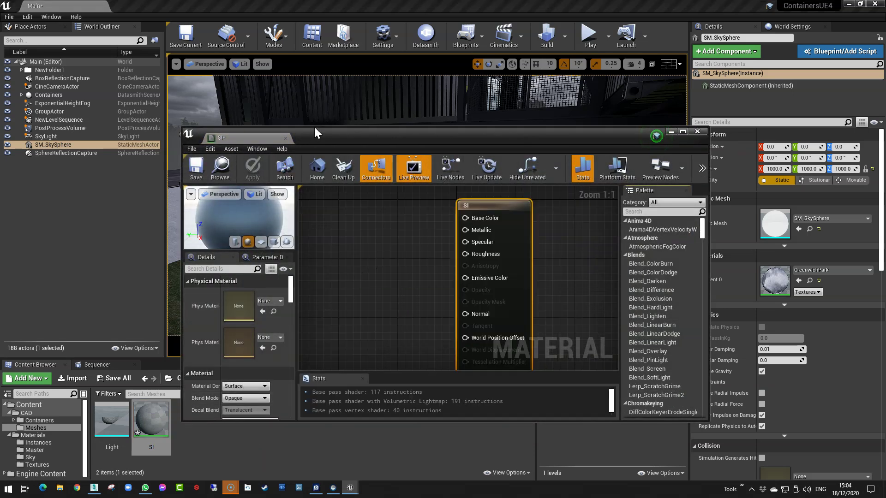
left_click_drag(317, 129, 318, 50)
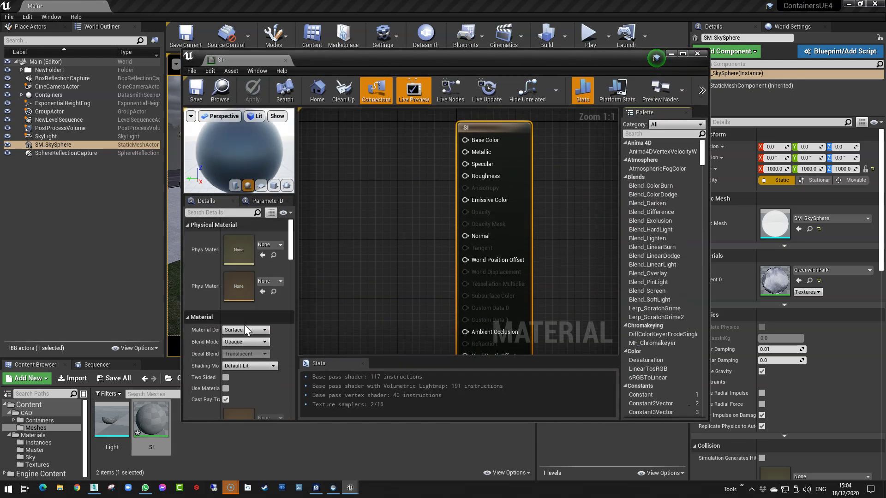
left_click(237, 366)
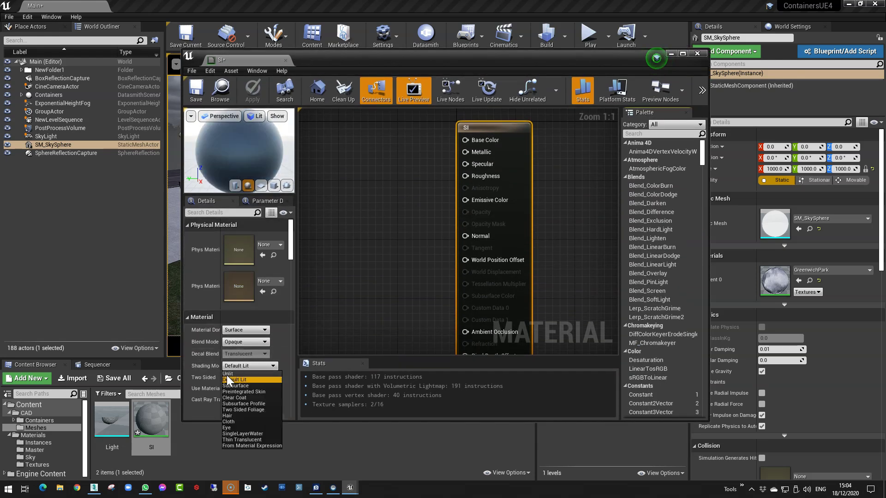
left_click(226, 375)
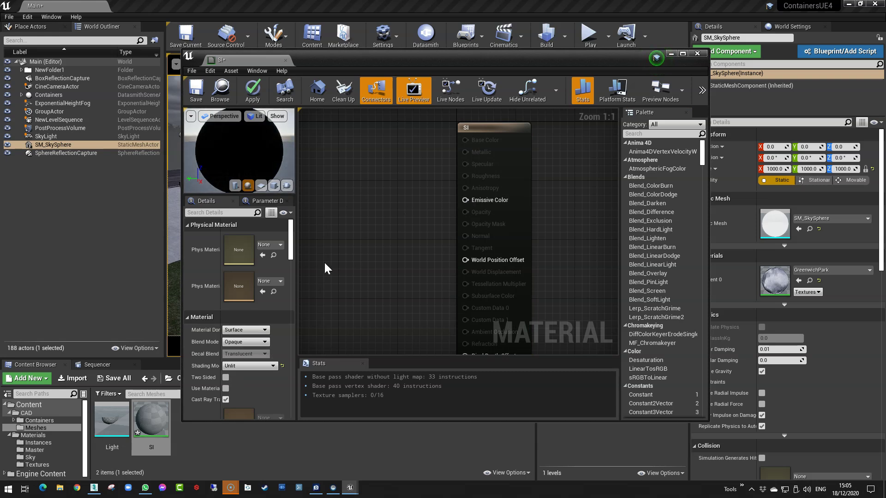
- Add Constant3Vector nodes to the SI material graph and delete the duplicate, keeping a single node
right_click(341, 217)
left_click(343, 187)
key("3")
left_click(350, 180)
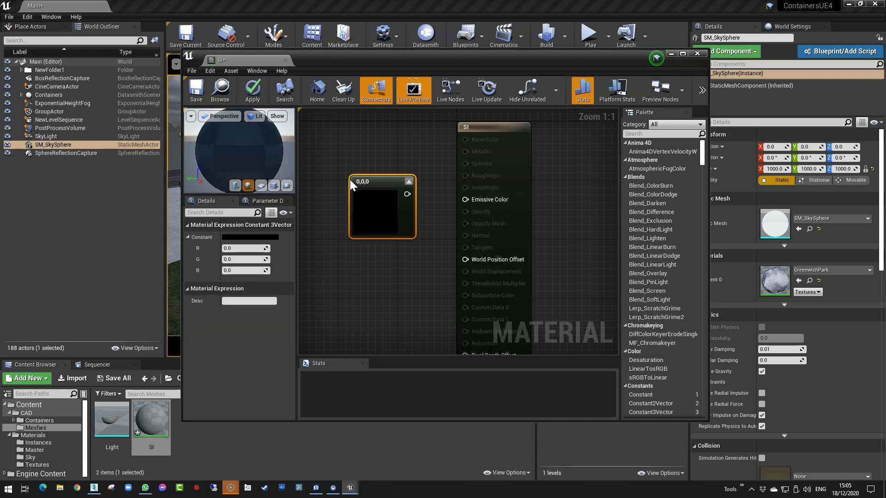
right_click(368, 179)
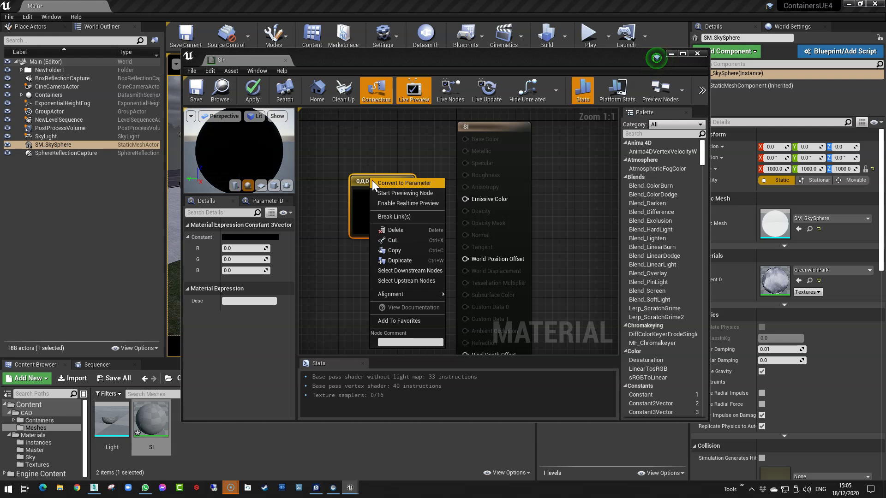
left_click(379, 162)
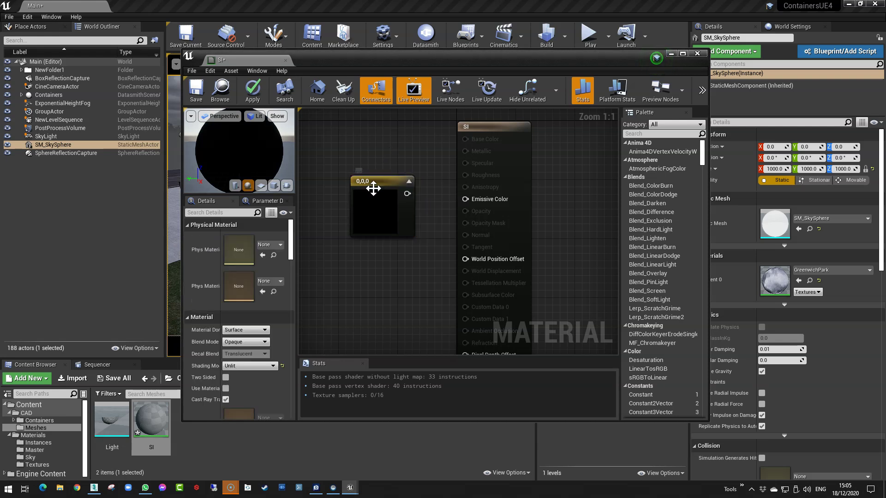
left_click_drag(380, 178, 367, 183)
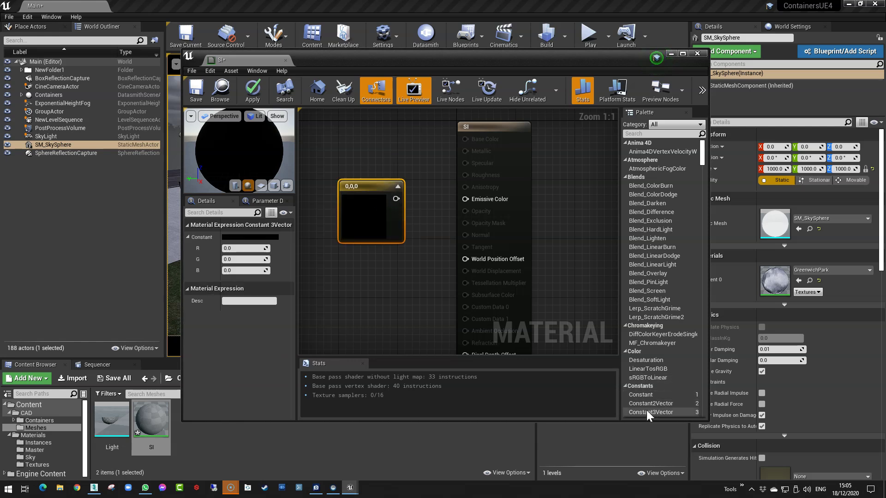
left_click_drag(655, 422, 365, 159)
left_click_drag(362, 197, 343, 217)
key("Delete")
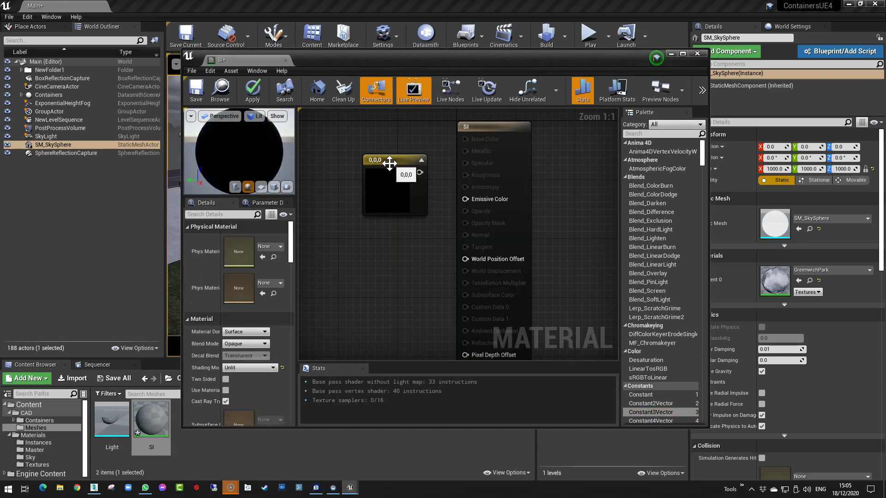
- Convert the Constant3Vector node to a parameter named Colour
right_click(390, 163)
left_click(455, 169)
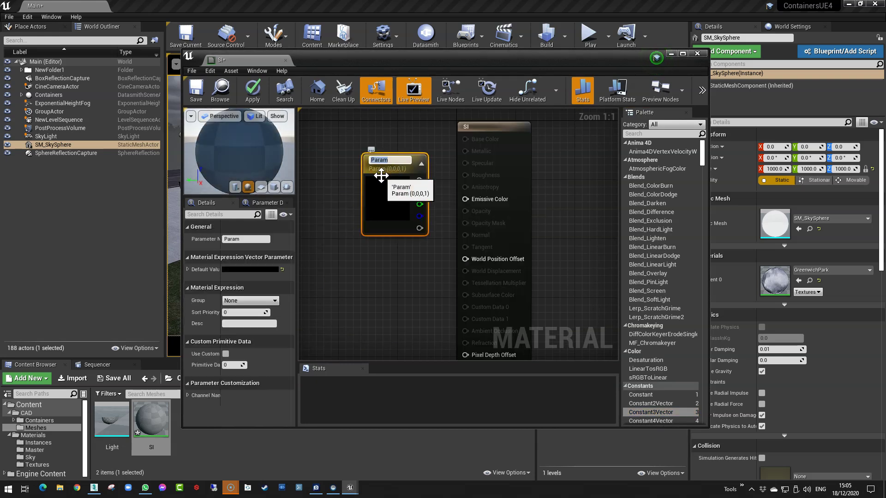
type("Colour")
key("Return")
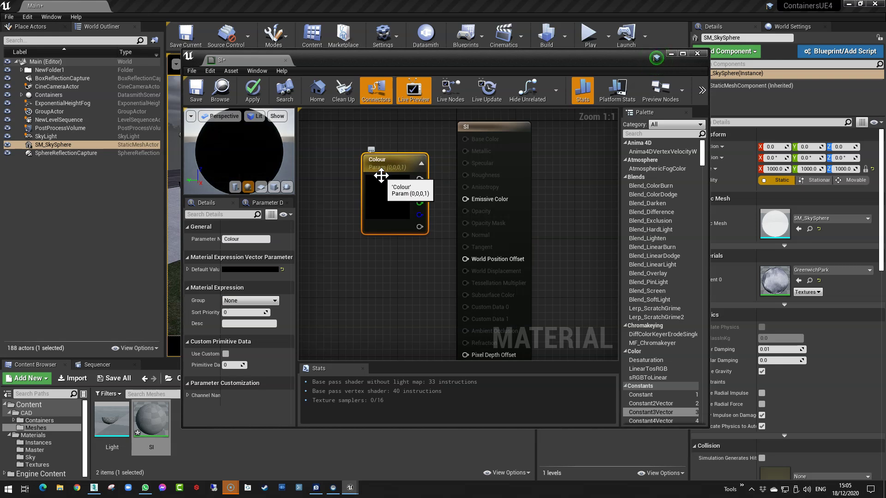
- Set the Colour parameter's default value to white, with R, G and B at 1.0
left_click(256, 270)
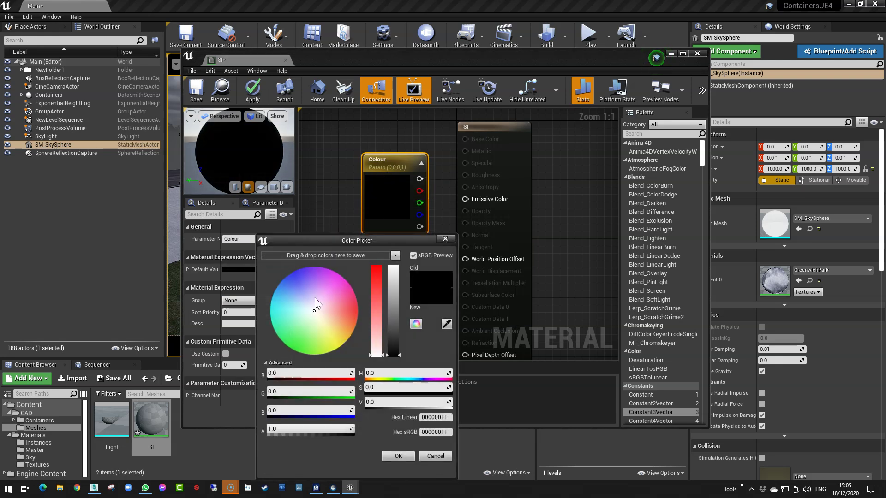
left_click_drag(395, 306, 392, 267)
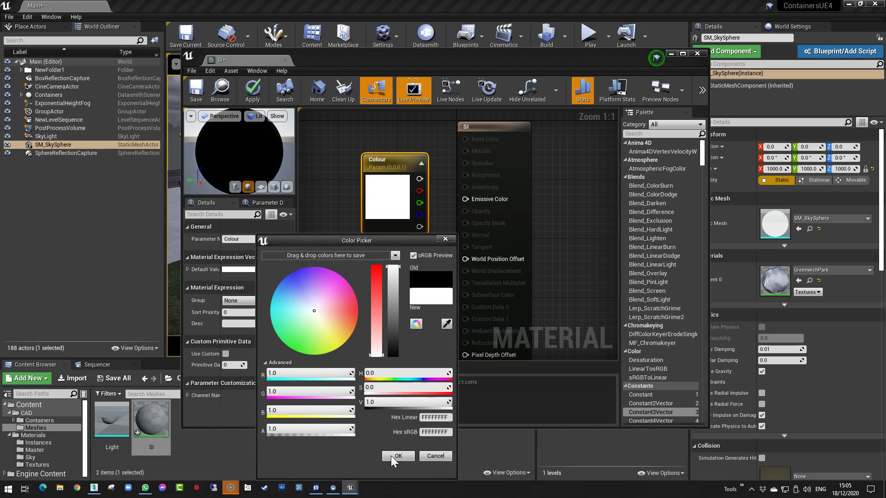
left_click(445, 239)
- Connect the Colour parameter's main output to the material's Emissive Color input and save the SI material
left_click_drag(420, 179, 463, 199)
left_click(428, 291)
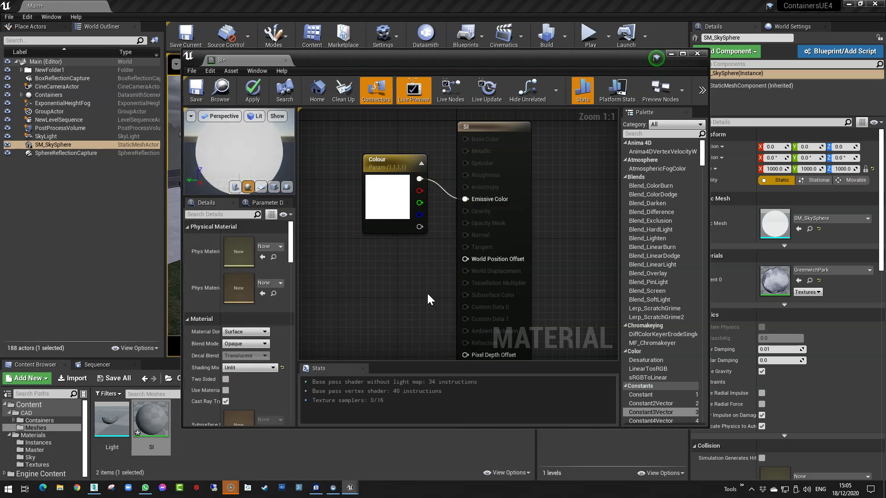
left_click(193, 97)
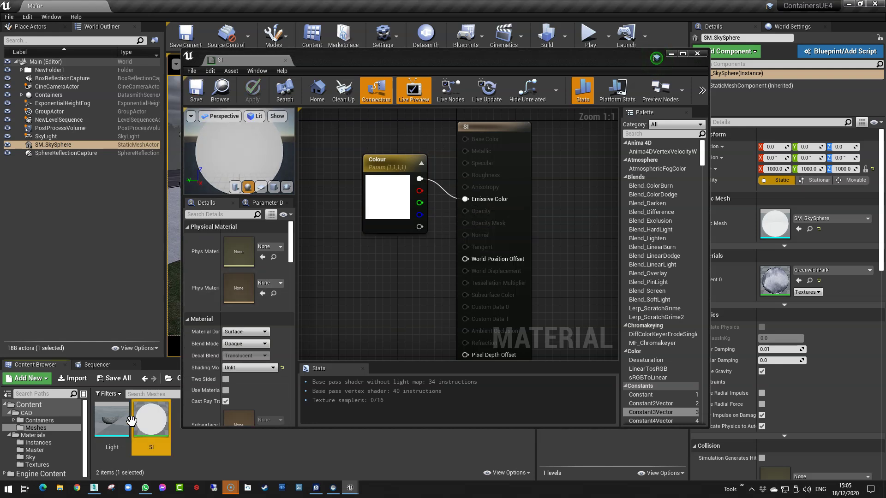
- Assign the SI material to the Light mesh's material slot, then save the mesh and close its editor
double_click(105, 420)
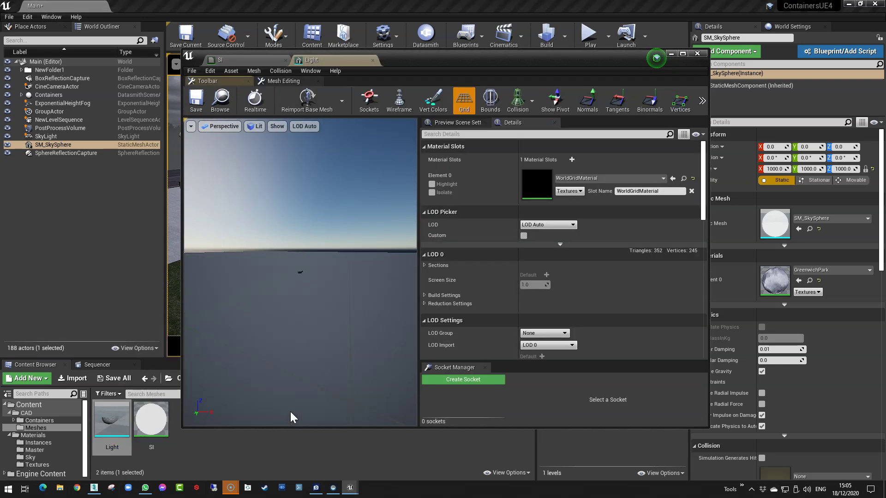
left_click_drag(138, 422, 299, 274)
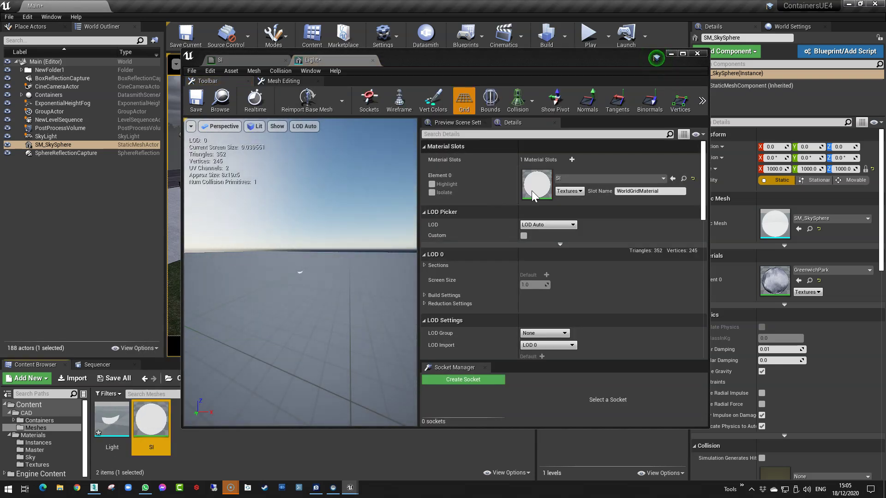
scroll(298, 274, "up", 5)
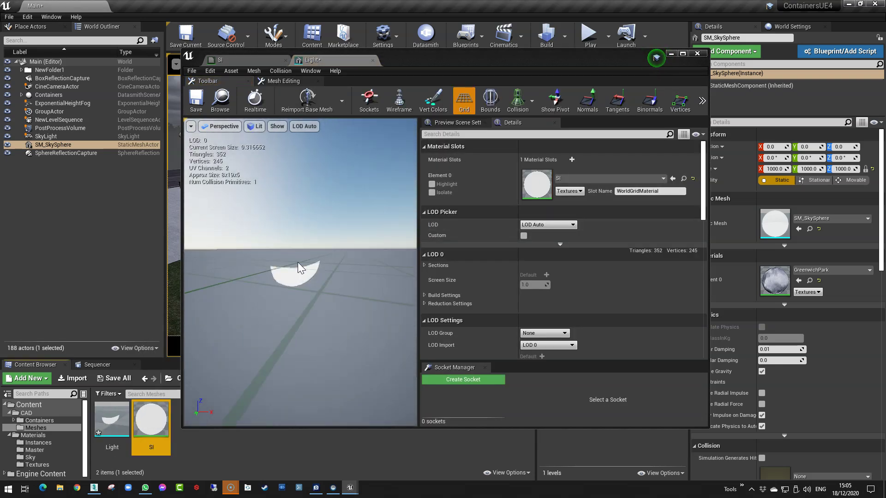
left_click_drag(298, 267, 237, 184)
left_click(196, 99)
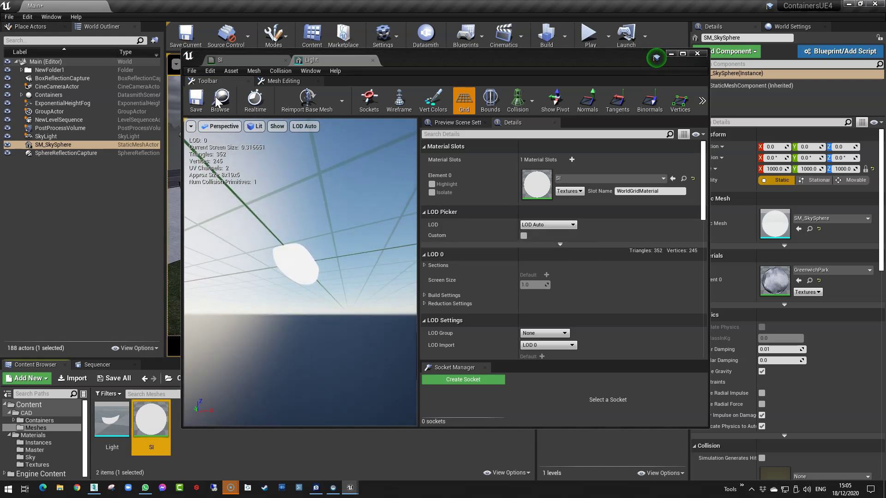
left_click(373, 61)
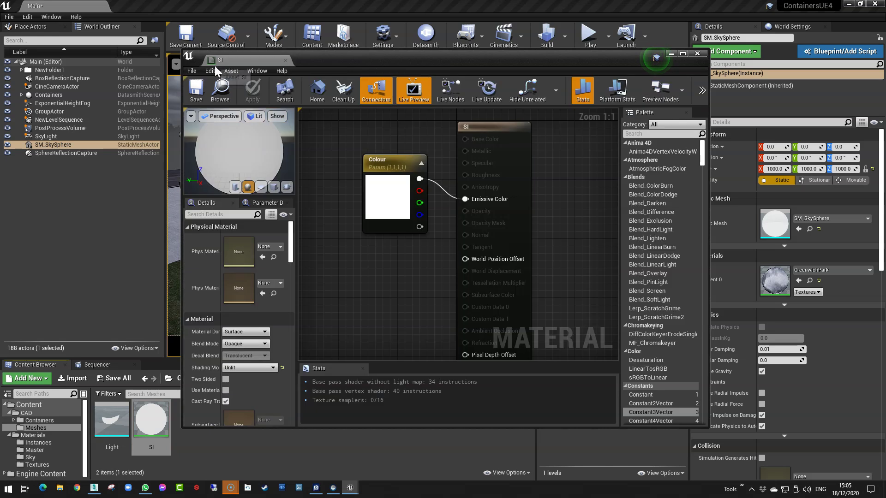
- Save the Main level and move the SI material editor window clear of the content browser
left_click(186, 39)
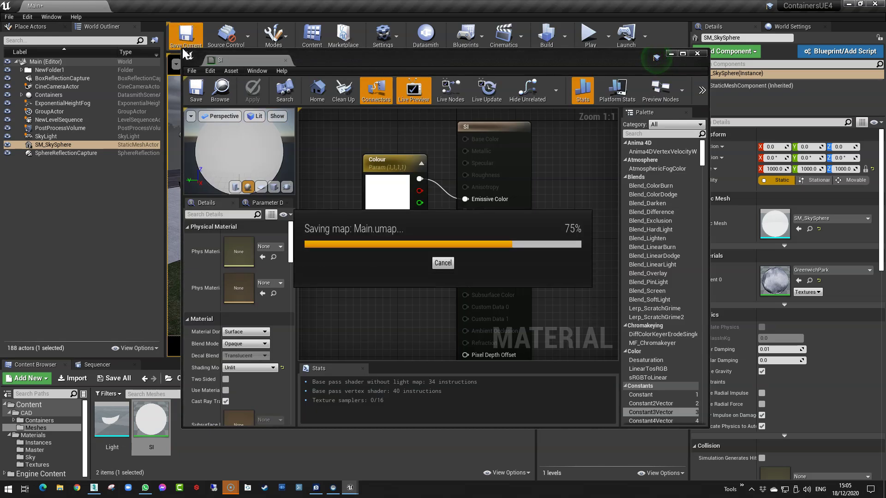
left_click_drag(183, 51, 395, 76)
left_click_drag(595, 86, 741, 103)
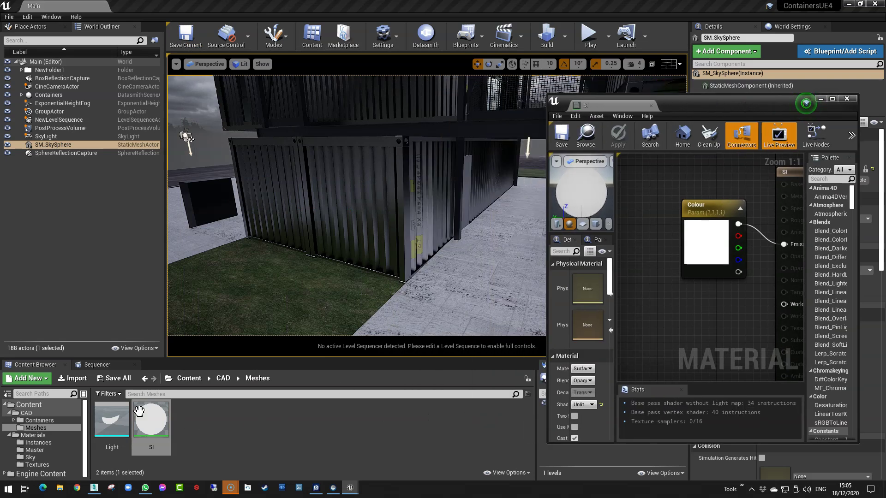
- Create a content folder named Light inside CAD > Meshes
right_click(227, 422)
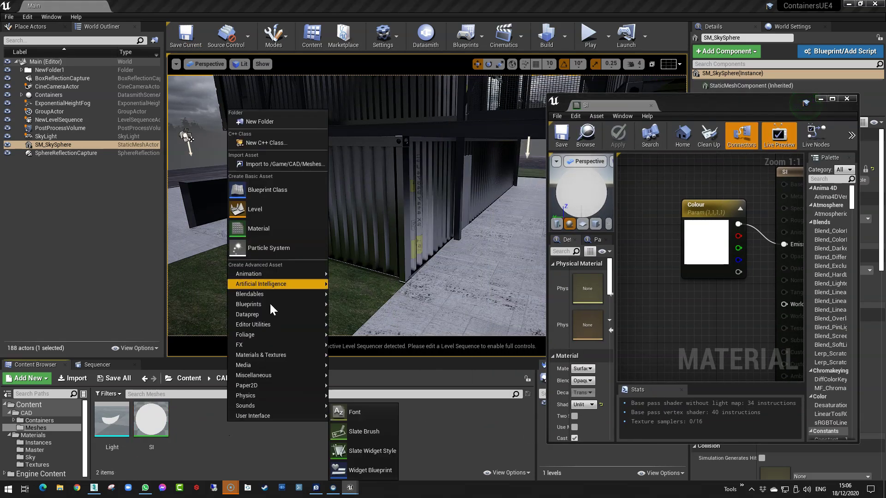
left_click(257, 122)
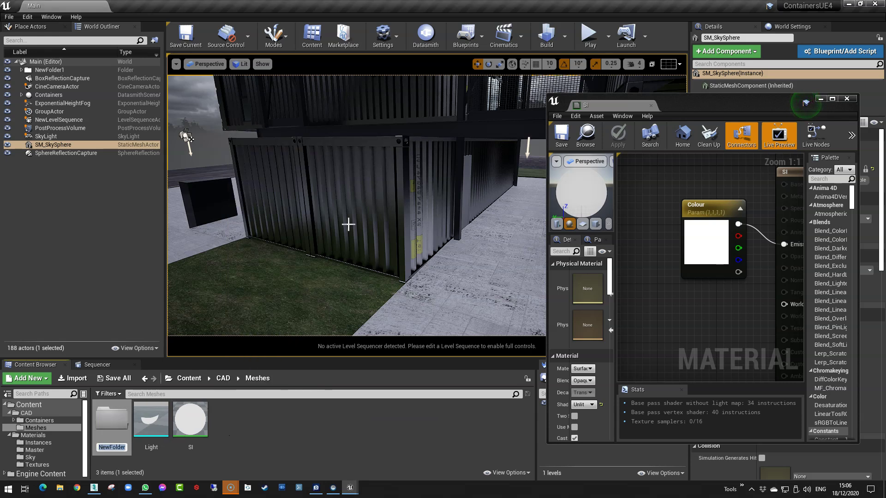
type("Ligfht")
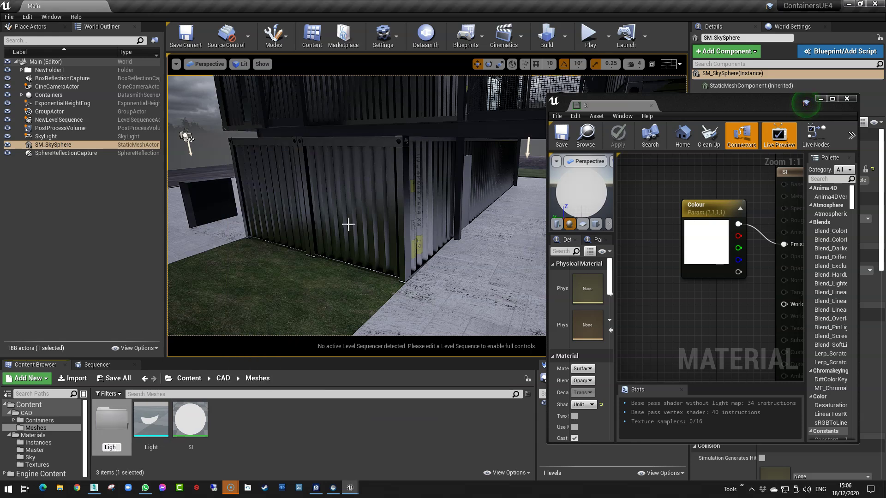
type("t")
key("Return")
- Move the Light mesh and SI material into the new Light folder and open that folder
left_click(202, 425)
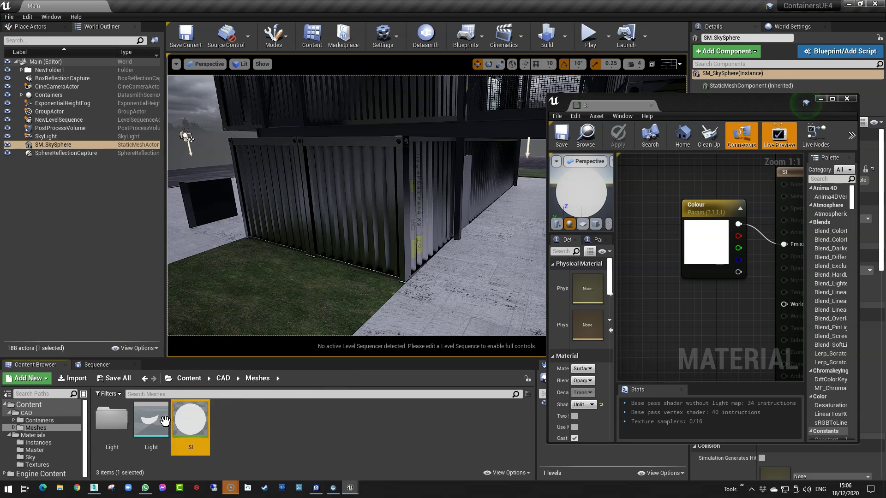
left_click(148, 427, "ctrl")
left_click_drag(149, 427, 116, 425)
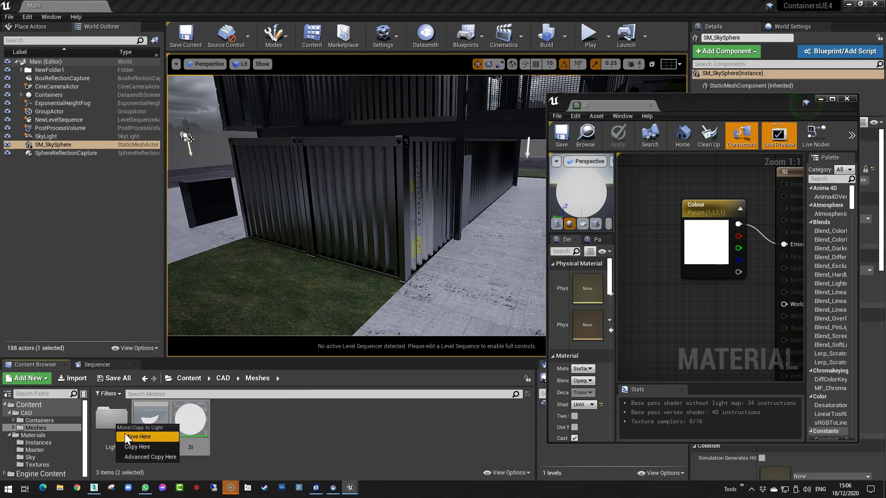
left_click(136, 436)
double_click(112, 418)
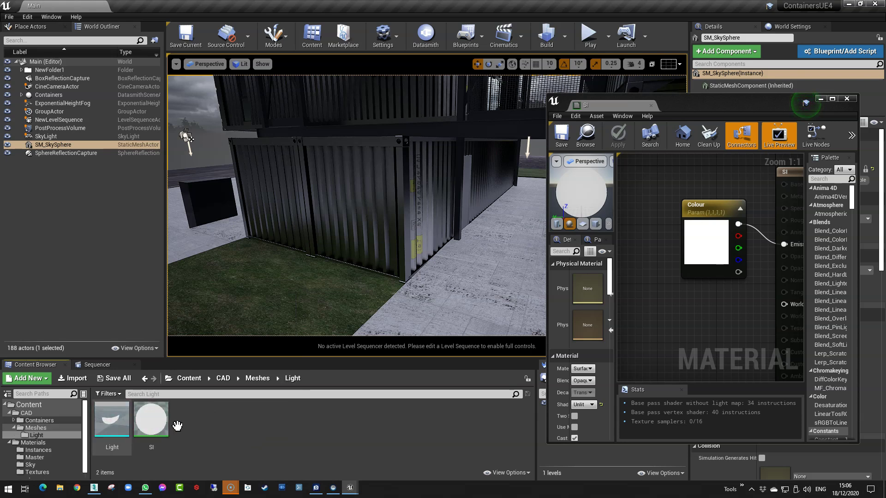
- Create an Actor blueprint class named BP_Light in the Light folder
right_click(215, 433)
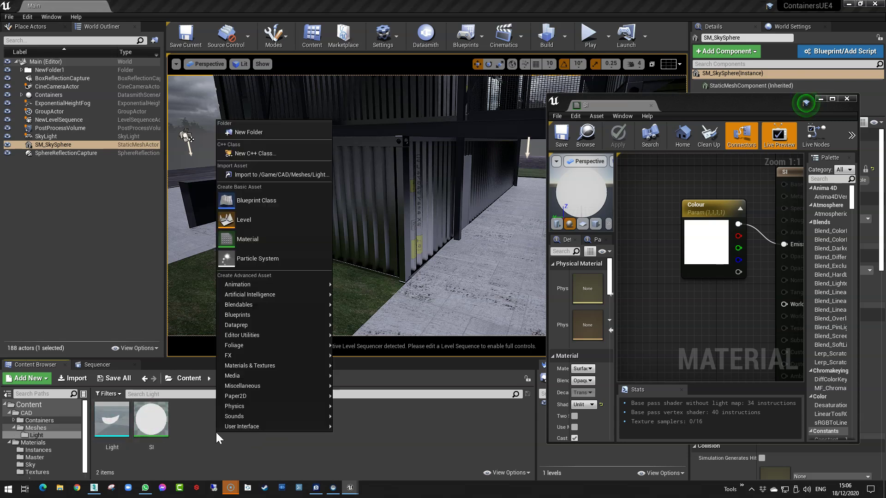
left_click(255, 203)
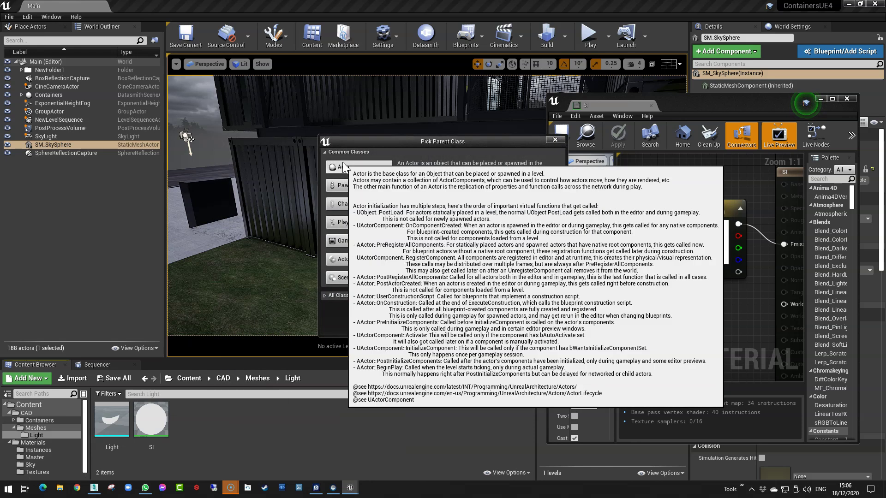
left_click(342, 162)
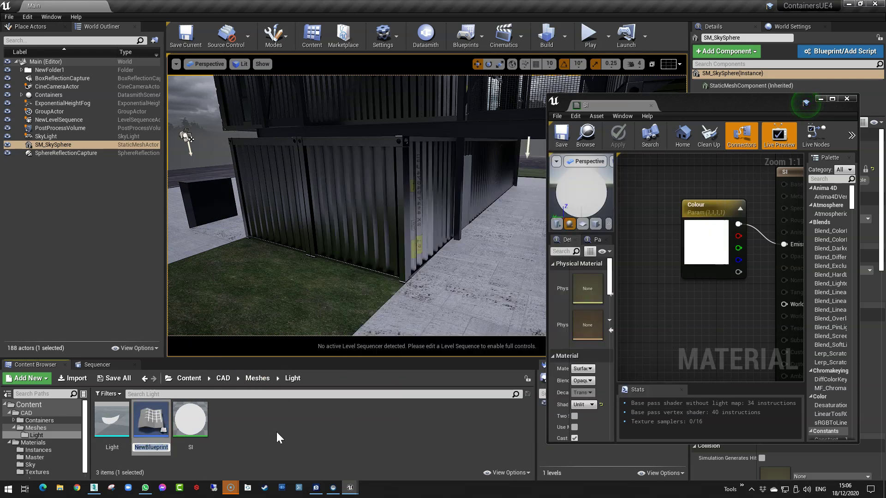
type("BP_Light")
key("Return")
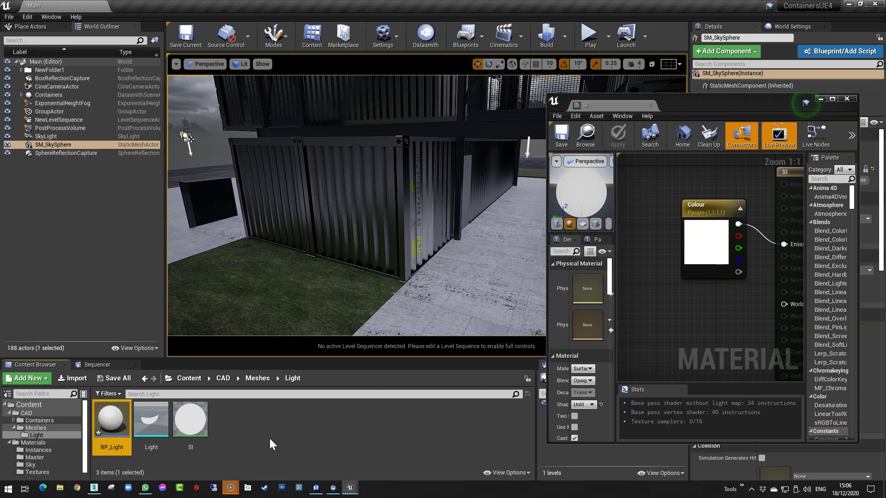
- Place BP_Light in the level, raised in front of the container wall, and close the SI material editor
left_click_drag(113, 420, 284, 266)
left_click_drag(281, 232, 270, 128)
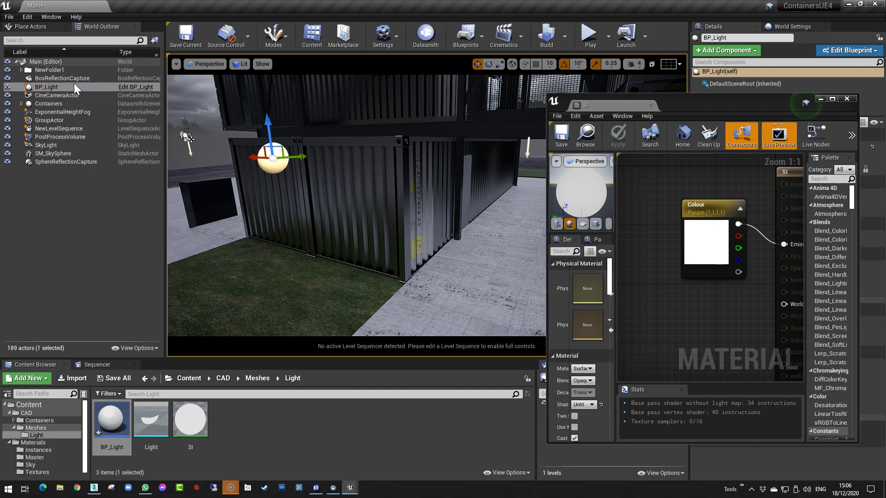
left_click_drag(726, 105, 668, 381)
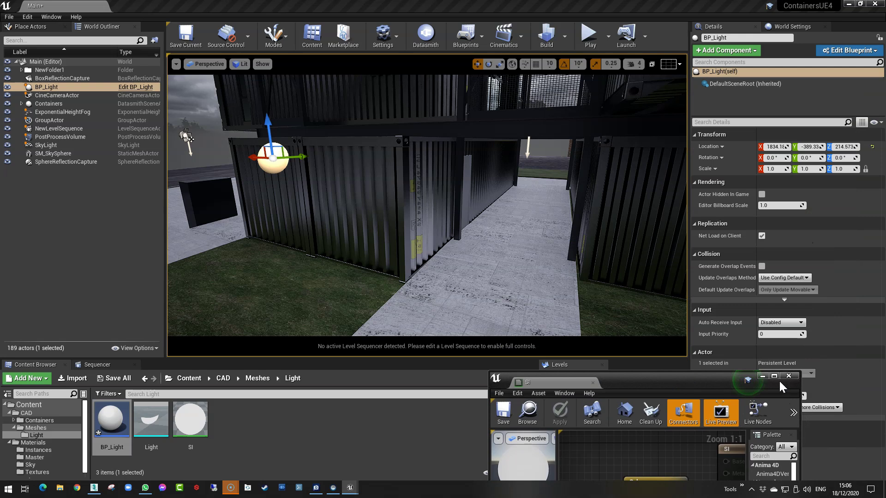
left_click(792, 376)
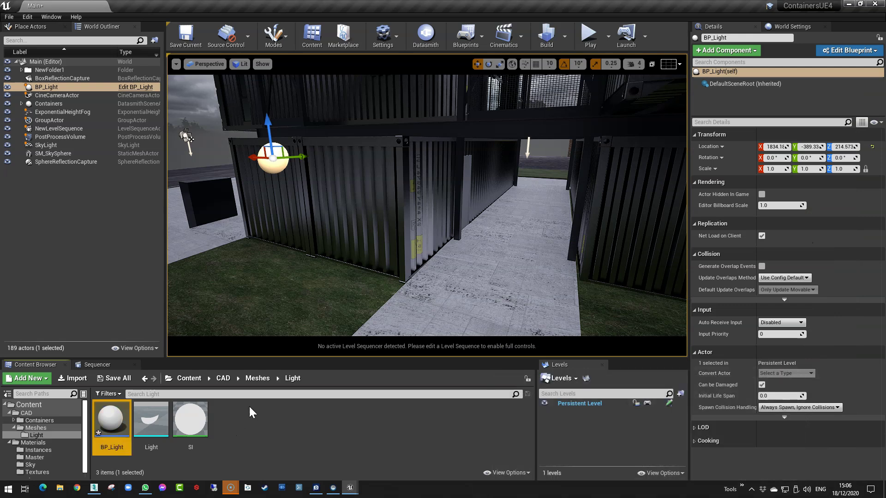
- Open BP_Light for editing and arrange its widened window so the content browser assets stay reachable
double_click(108, 418)
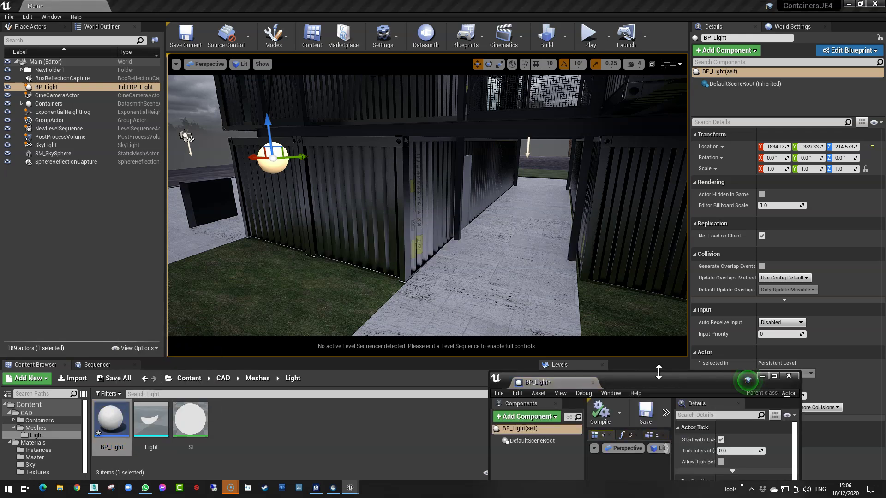
left_click_drag(658, 379, 570, 80)
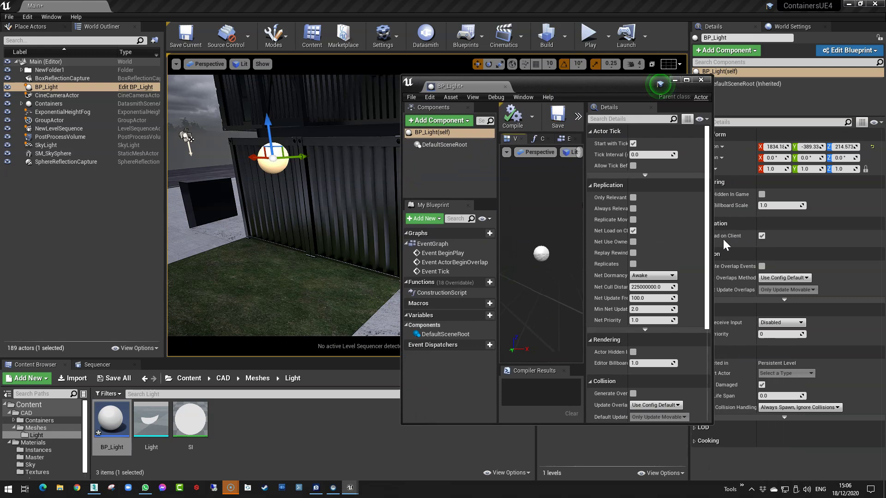
left_click_drag(713, 240, 875, 249)
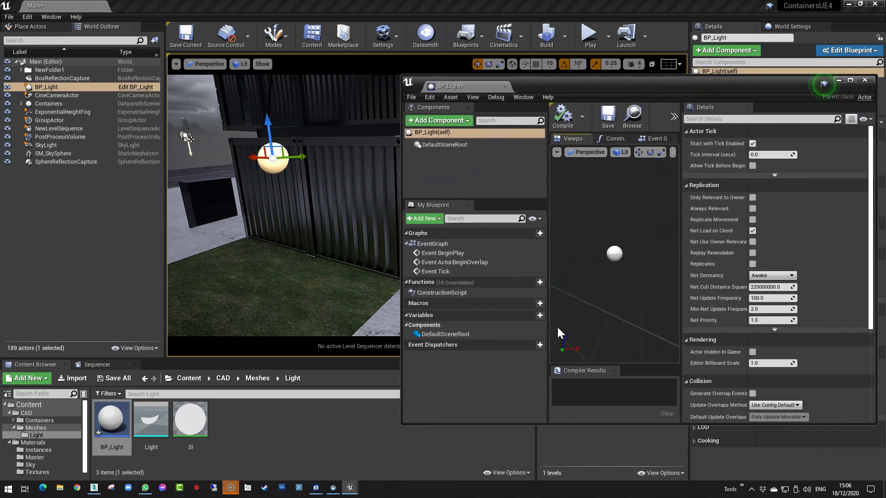
left_click_drag(548, 326, 502, 332)
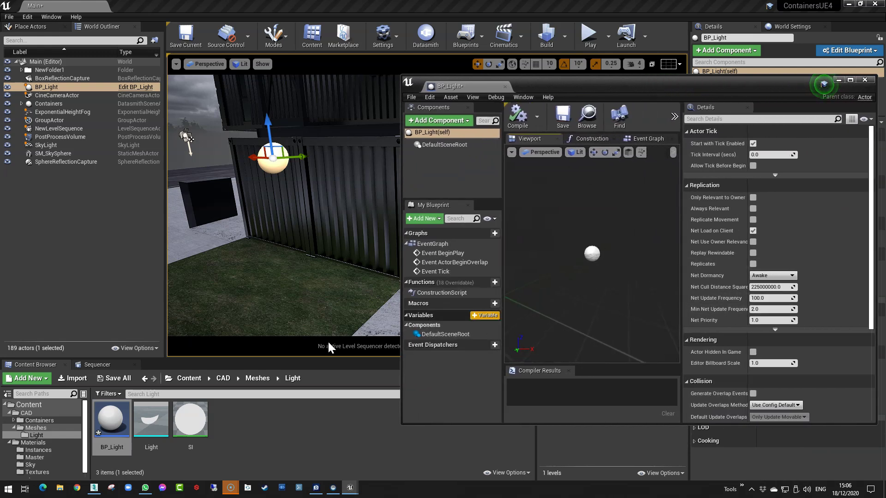
- Add the Light static mesh as a component of BP_Light and maximize the blueprint editor
left_click_drag(151, 417, 426, 174)
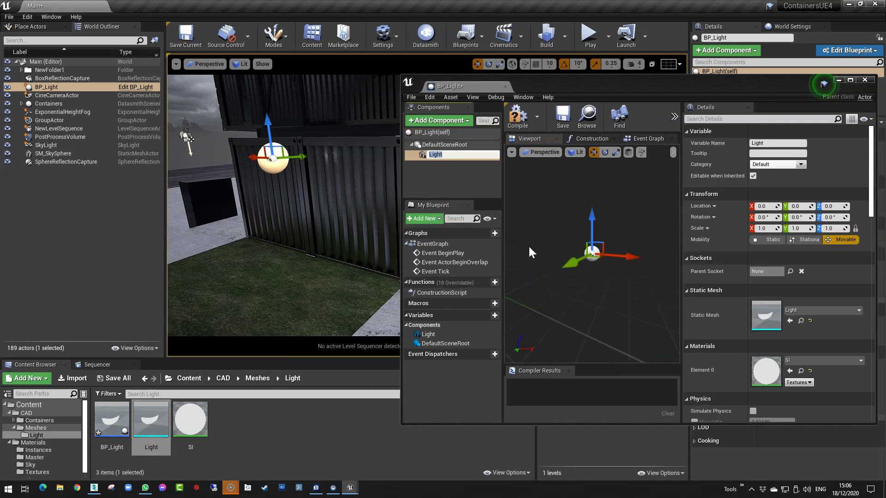
left_click(597, 272)
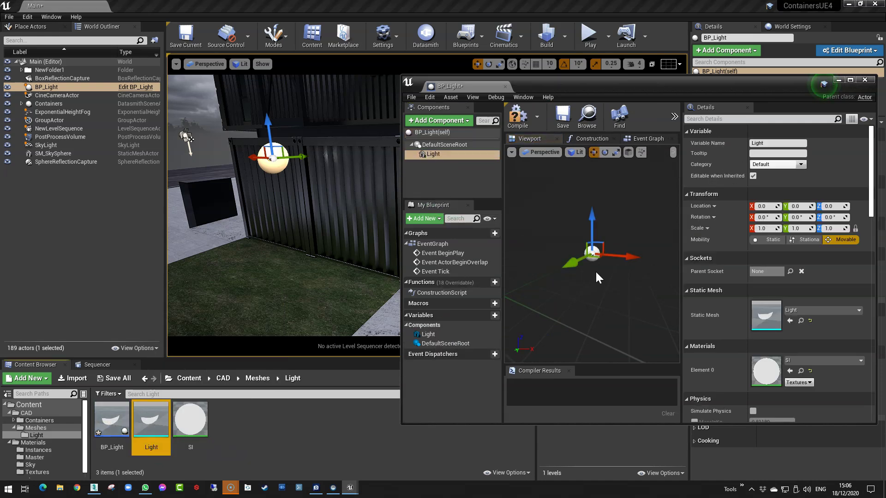
double_click(627, 84)
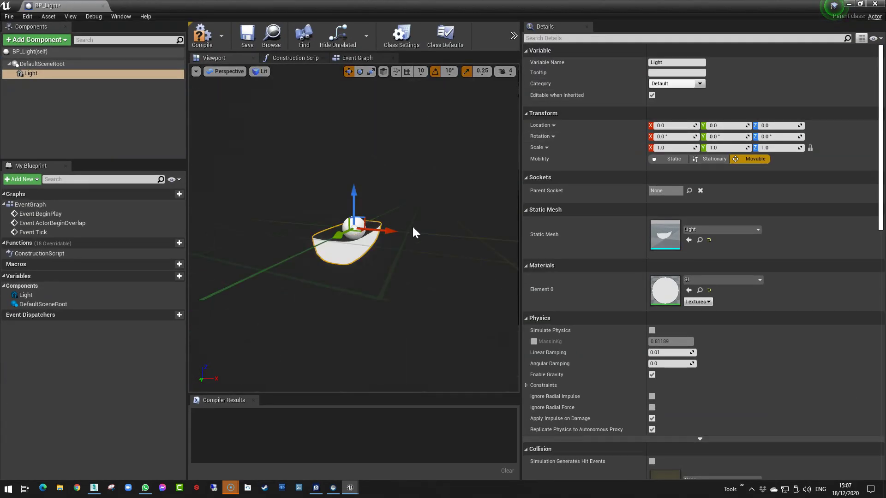
left_click_drag(417, 233, 276, 129, "alt")
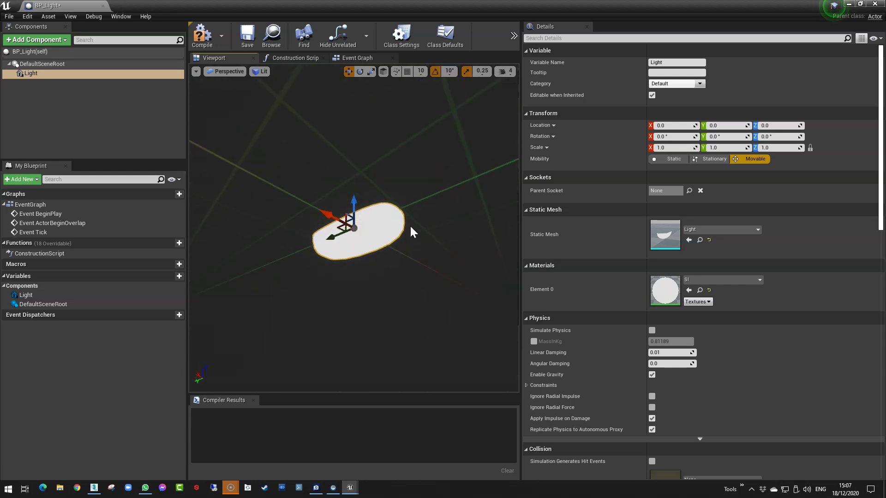
- Add a Spot Light component beneath the Light mesh component
left_click(36, 40)
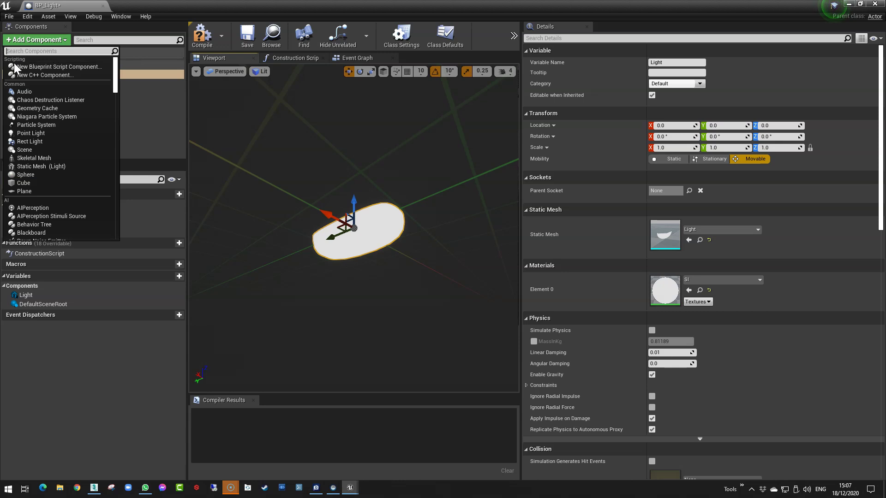
type("s")
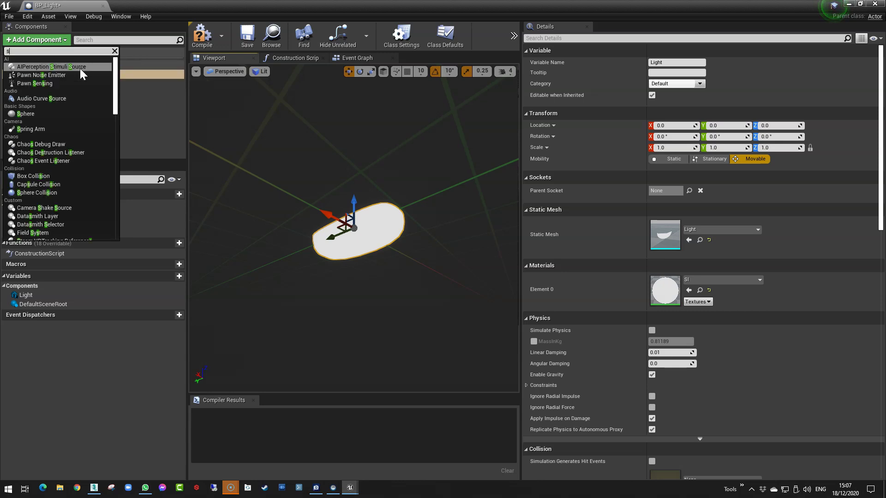
type("po")
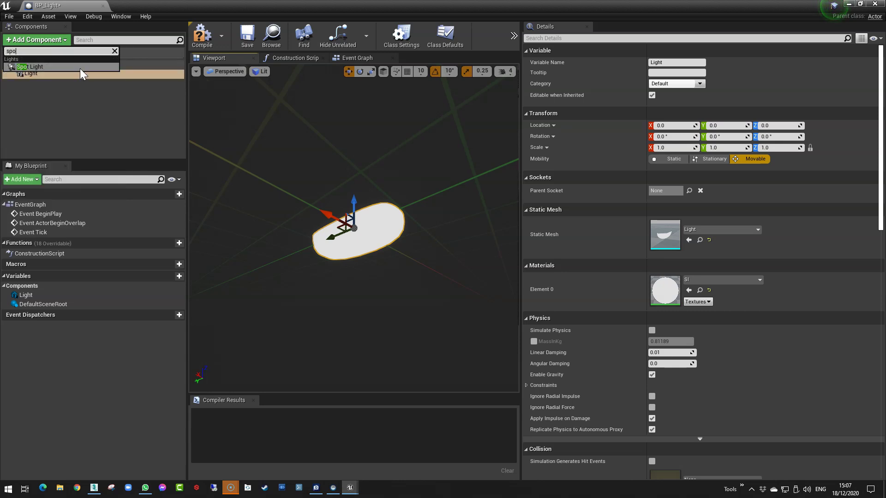
left_click(34, 67)
- Rotate the SpotLight component to a Y rotation of -90° so its cone points straight down
left_click_drag(385, 185, 507, 244, "alt")
left_click_drag(415, 259, 410, 198, "alt")
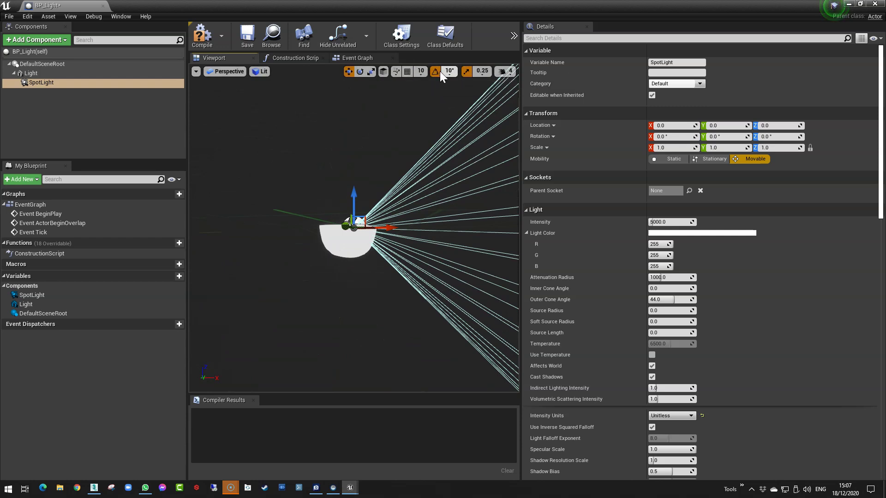
left_click(360, 73)
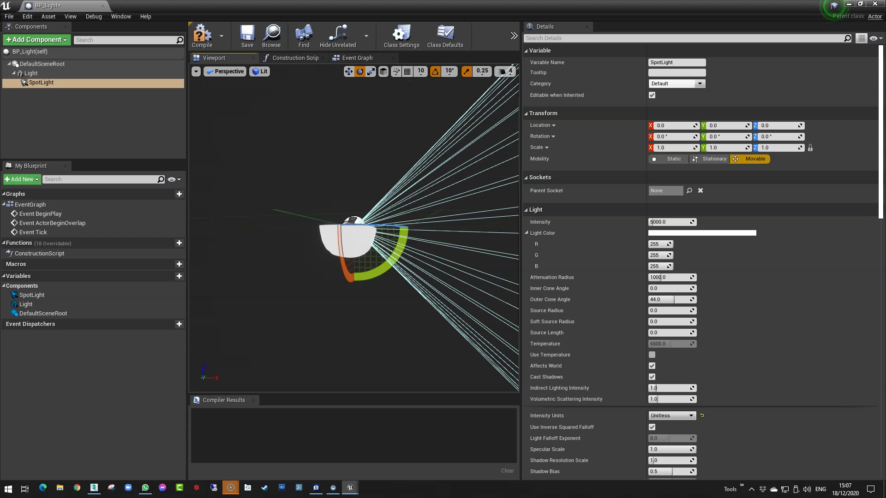
right_click_drag(354, 228, 259, 228)
right_click_drag(386, 254, 413, 253)
left_click_drag(402, 253, 392, 192)
left_click_drag(394, 326, 393, 336)
right_click_drag(386, 257, 430, 262)
- Restore the blueprint editor to a smaller window, compile BP_Light and uncover the placed light in the level viewport
double_click(349, 7)
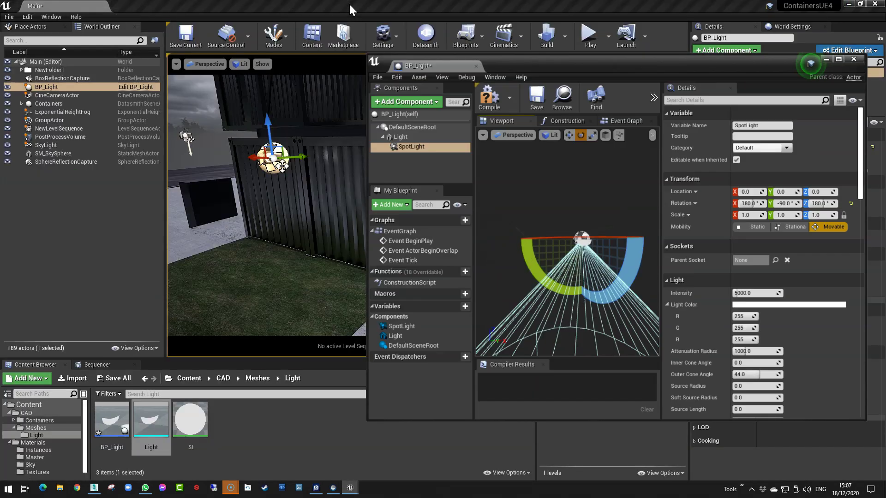
left_click(519, 121)
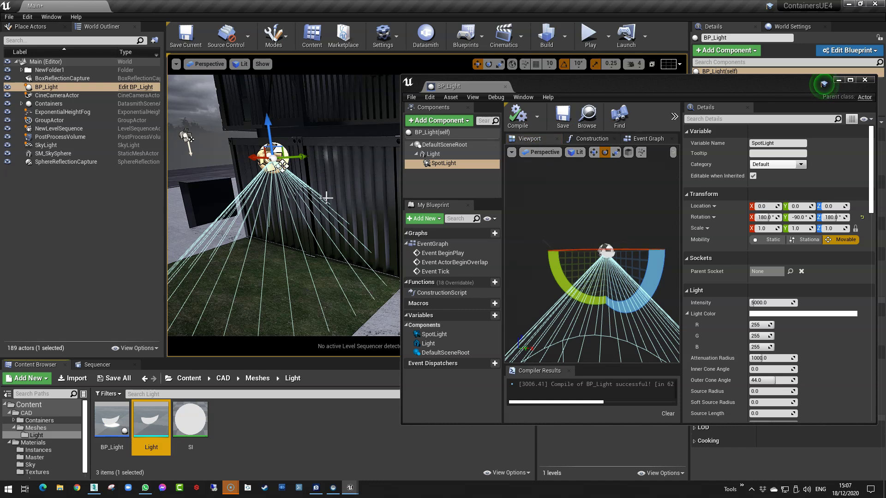
right_click_drag(388, 220, 387, 220)
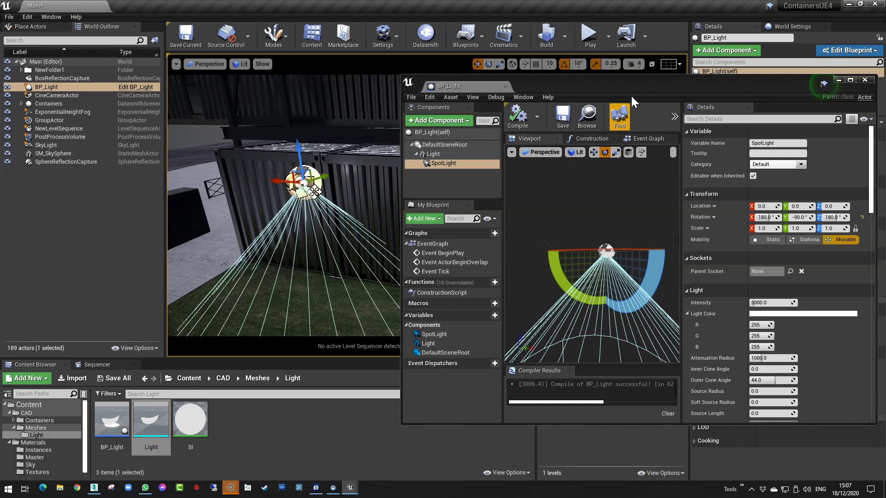
left_click_drag(636, 88, 707, 130)
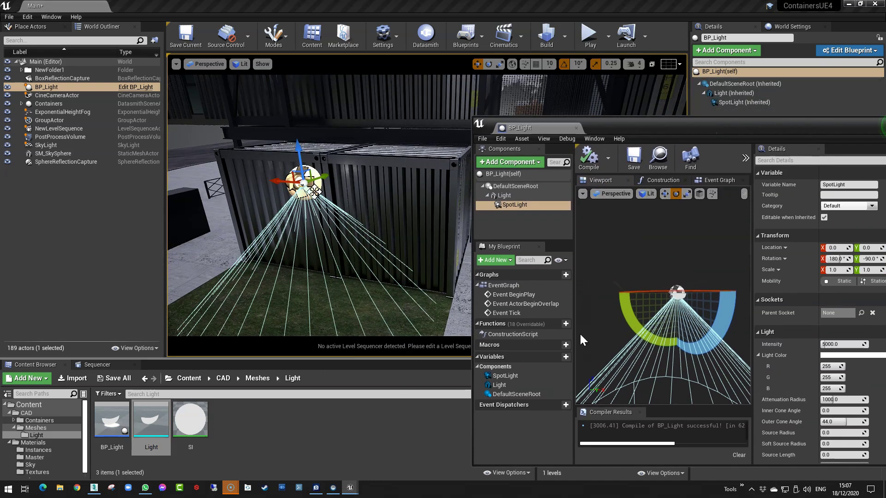
- Move the SpotLight component down slightly so it sits just beneath the Light mesh
scroll(680, 294, "up", 3)
scroll(682, 300, "down", 1)
scroll(684, 295, "down", 3)
mouse_move(685, 295)
right_mouse_down()
mouse_move(677, 236)
mouse_move(692, 281)
right_mouse_up()
left_click(664, 194)
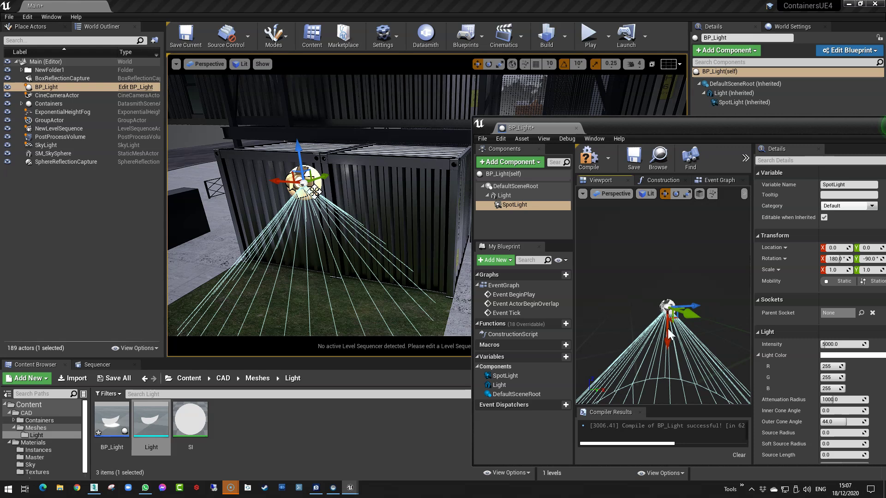
left_click_drag(669, 322, 670, 330)
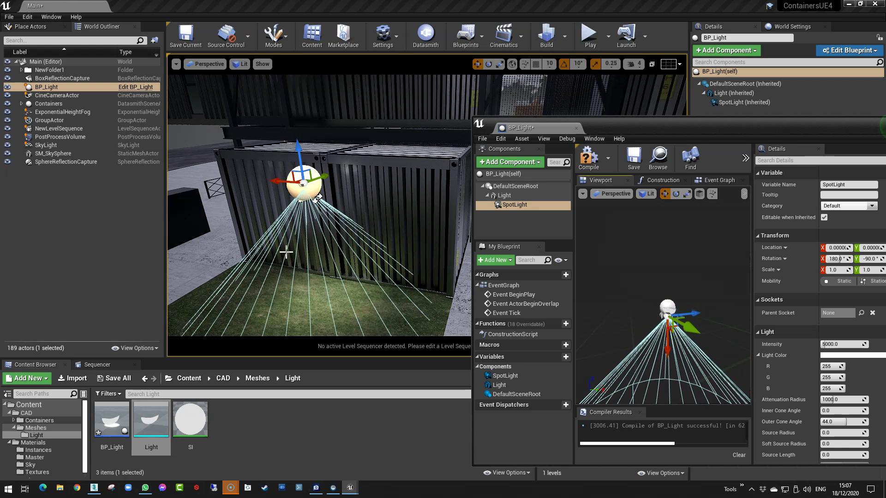
- Enlarge the level viewport, then compile and save BP_Light
left_click_drag(339, 359, 339, 390)
left_click(583, 161)
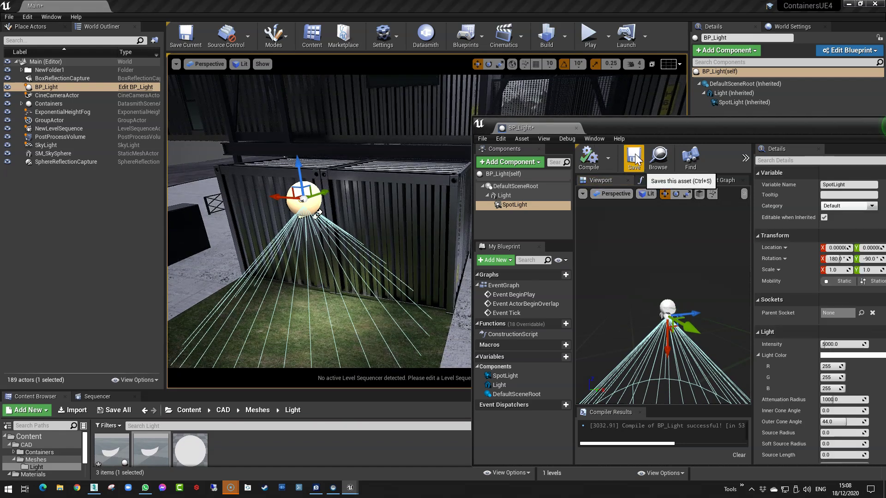
left_click(634, 158)
- Move the blueprint editor aside and examine the placed light on the container wall in game view
left_click_drag(652, 116, 663, 153)
right_click_drag(375, 261, 419, 296)
key("g")
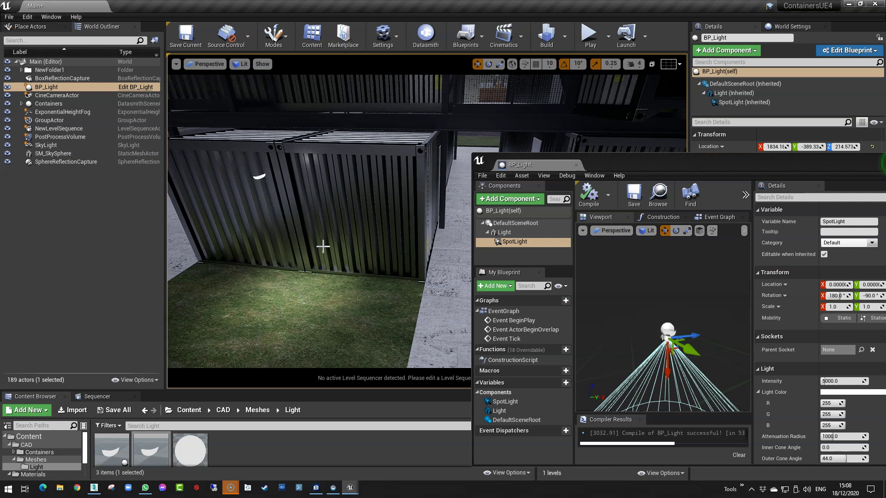
right_click_drag(277, 151, 277, 116)
- Open the SI material, set its Colour parameter's brightness value (V) to 2 and save the material
double_click(201, 464)
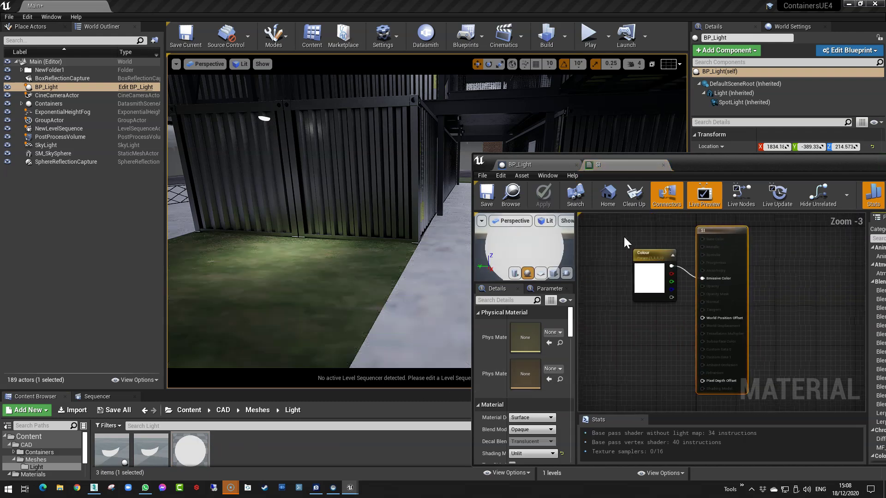
left_click(650, 256)
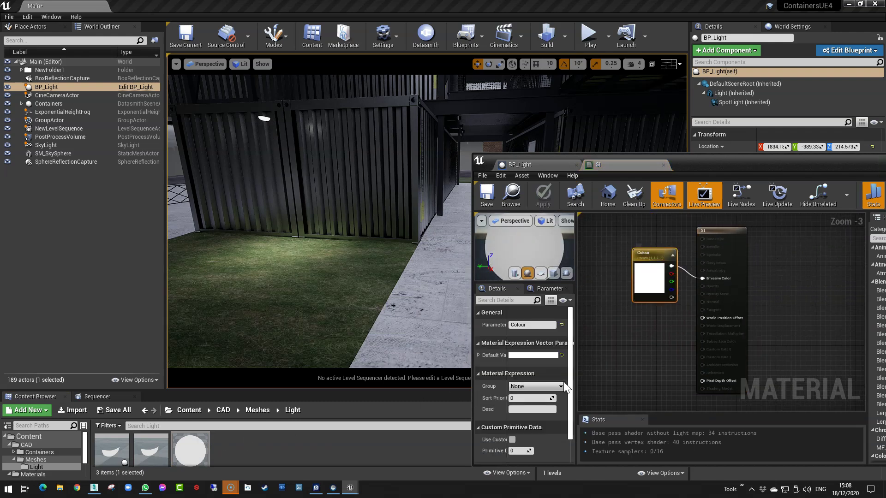
left_click(546, 356)
left_click(669, 402)
type("1")
key("Return")
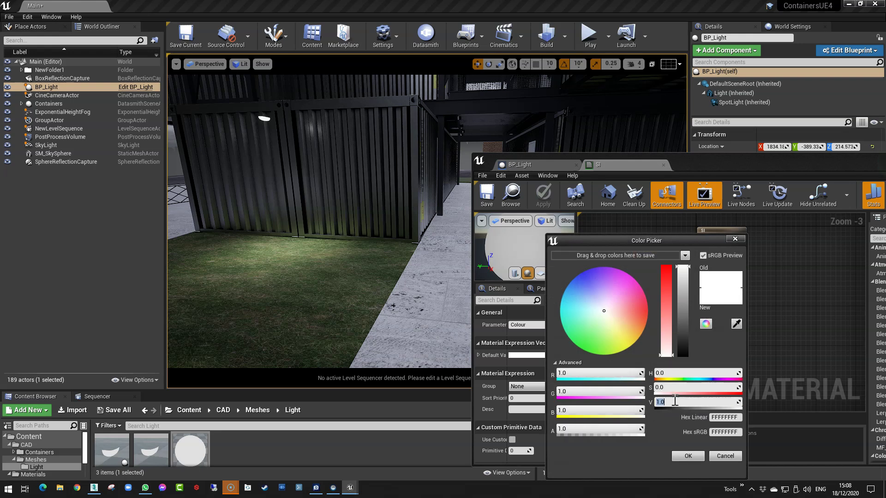
type("2")
key("Return")
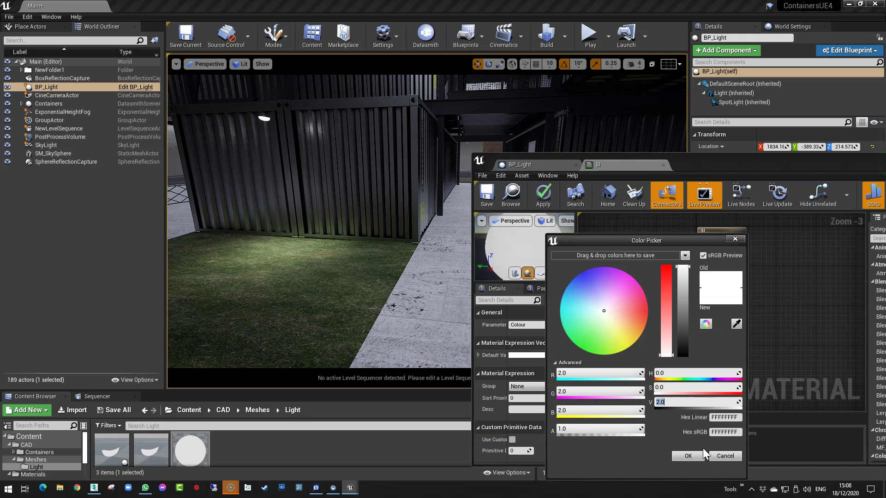
left_click(699, 455)
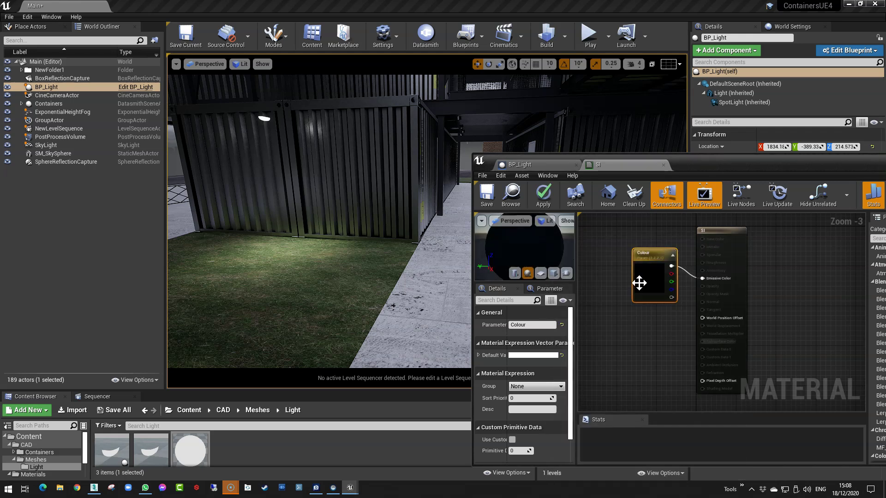
left_click(483, 196)
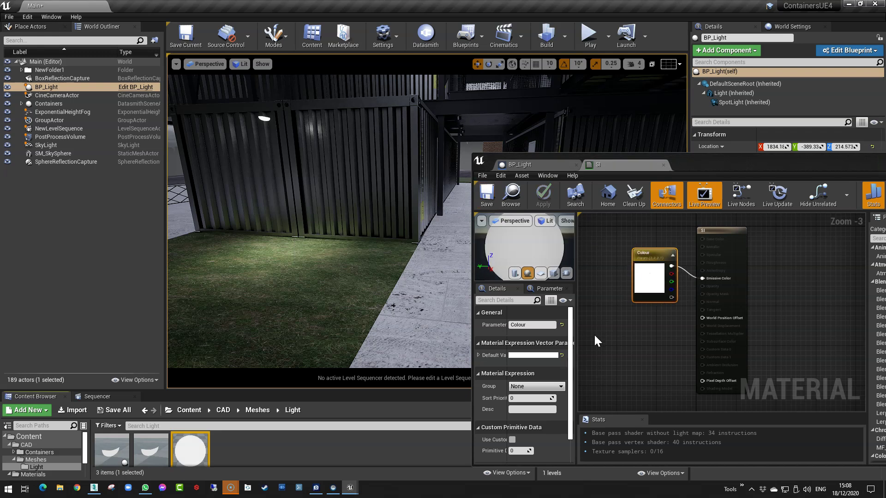
- Set the brightness value (V) of the SI material's Colour parameter to 50
left_click(552, 355)
left_click(704, 401)
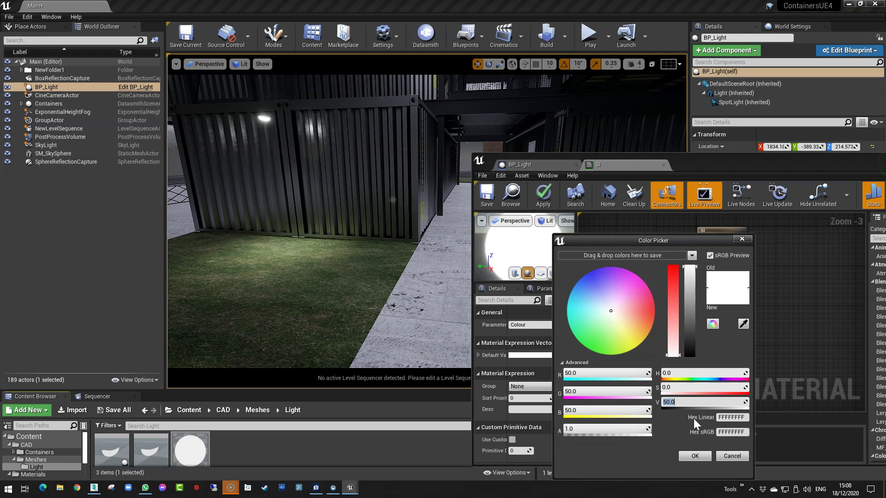
key("Return")
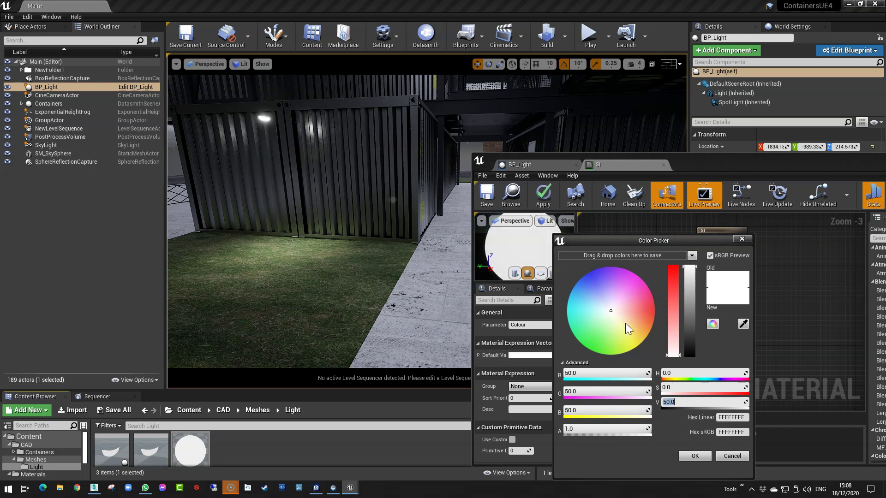
- Tint the SI material's Colour parameter warm orange, hue about 25 and saturation about 0.57, and view the glowing light on the wall
left_click_drag(621, 320, 636, 327)
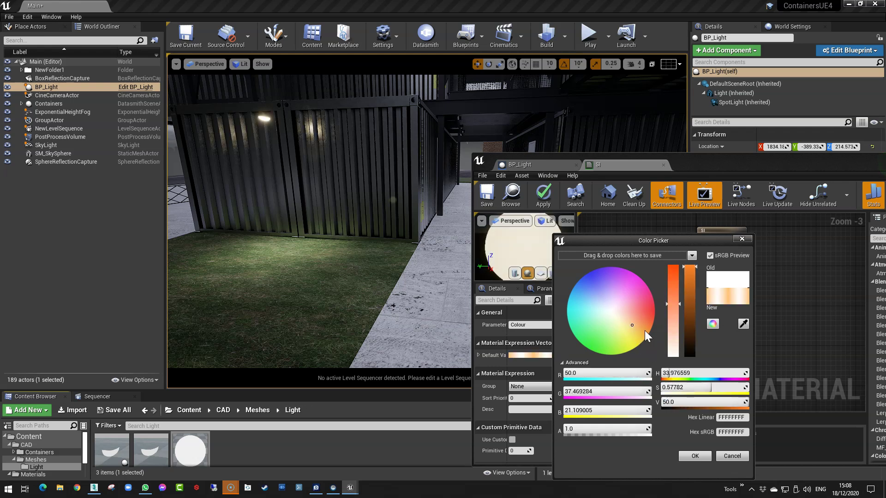
left_click(634, 322)
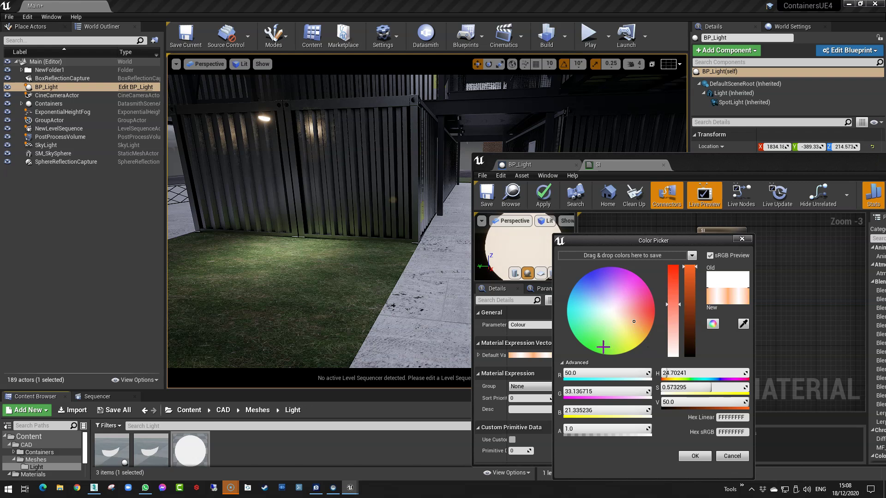
left_click(689, 453)
left_click_drag(303, 192, 286, 143, "alt")
mouse_move(303, 192)
right_mouse_down()
mouse_move(312, 217)
mouse_move(289, 203)
mouse_move(301, 186)
right_mouse_up()
right_click_drag(258, 210, 276, 210)
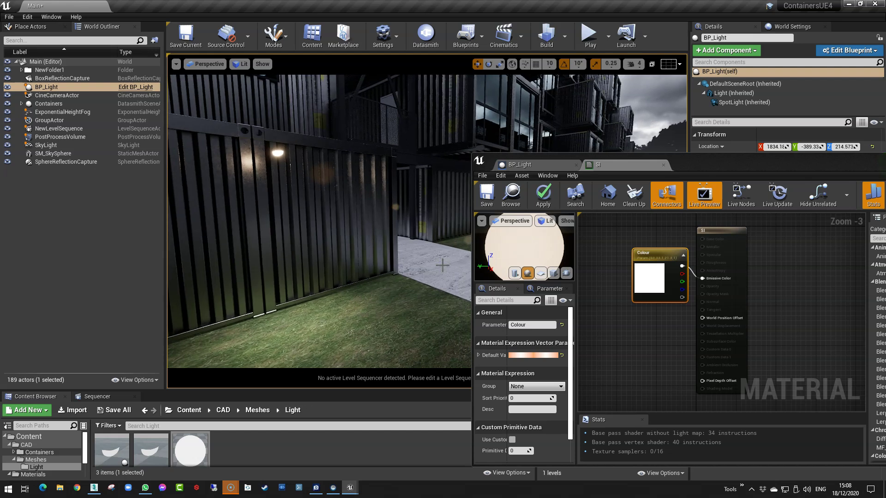
- Move the placed BP_Light along the container wall to the passage opening at X about 1477 and minimise the blueprint editor
left_click_drag(691, 155, 691, 174)
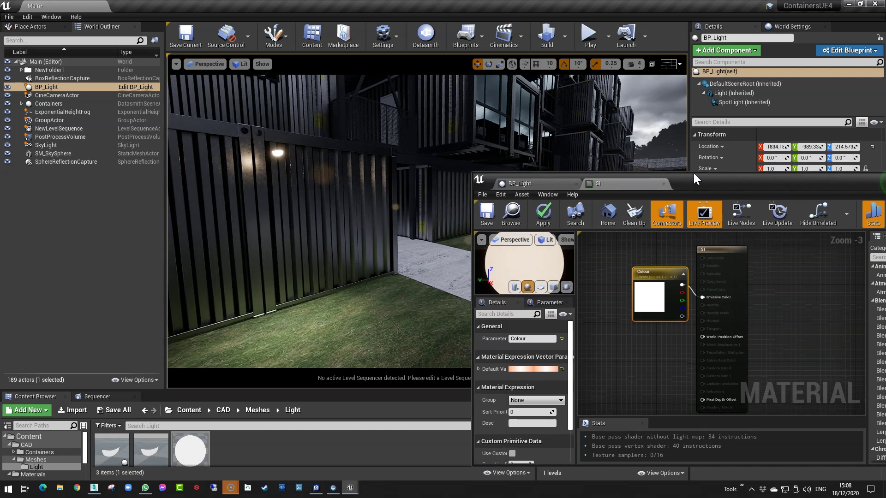
left_click(535, 182)
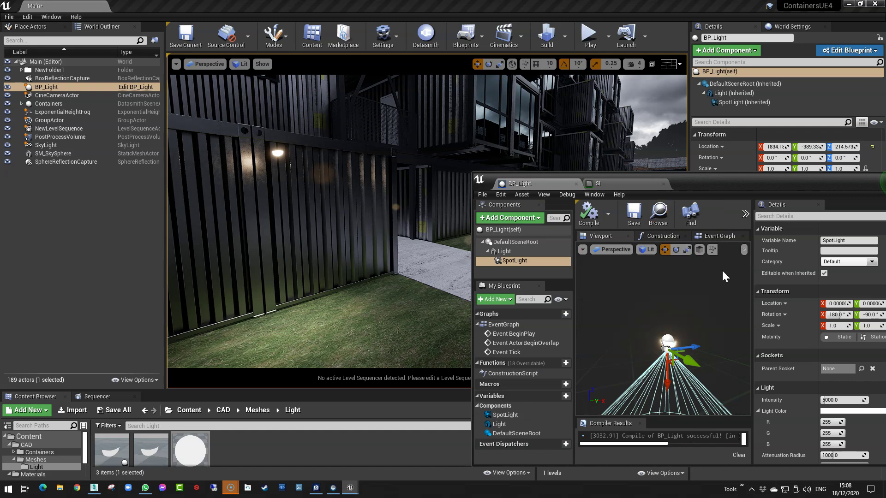
left_click_drag(715, 188, 679, 228)
left_click(277, 154)
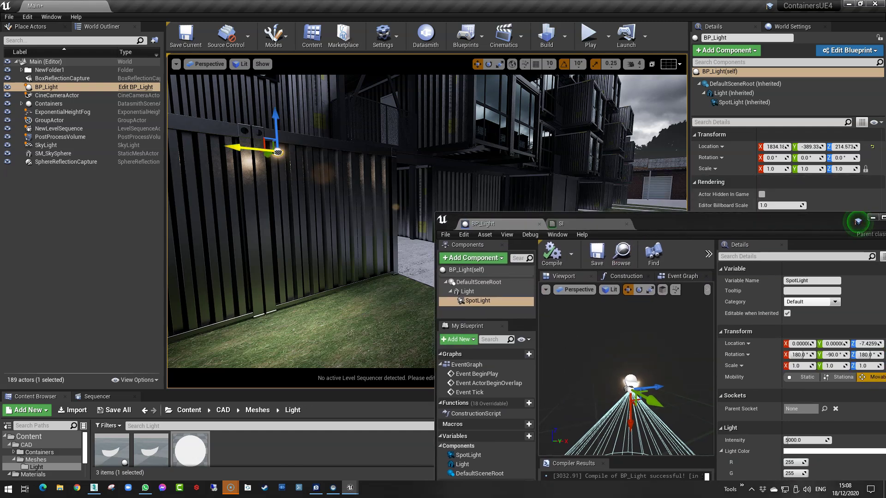
left_click_drag(278, 153, 448, 160)
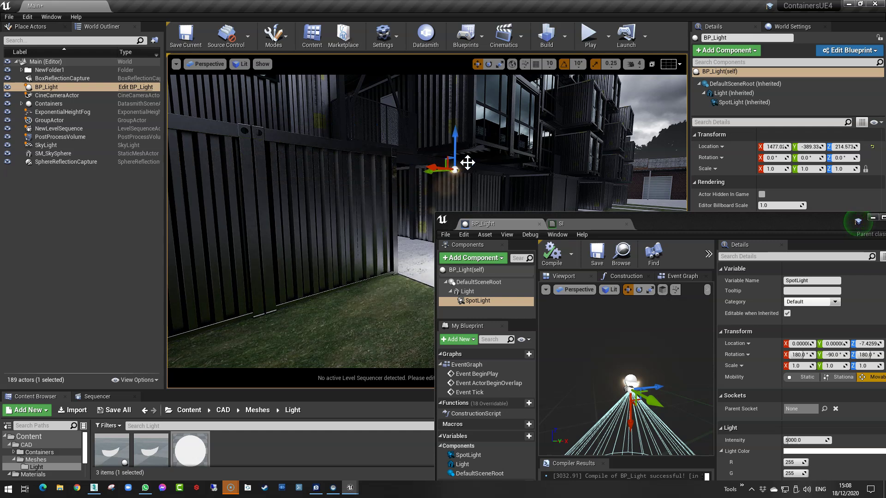
left_click(872, 217)
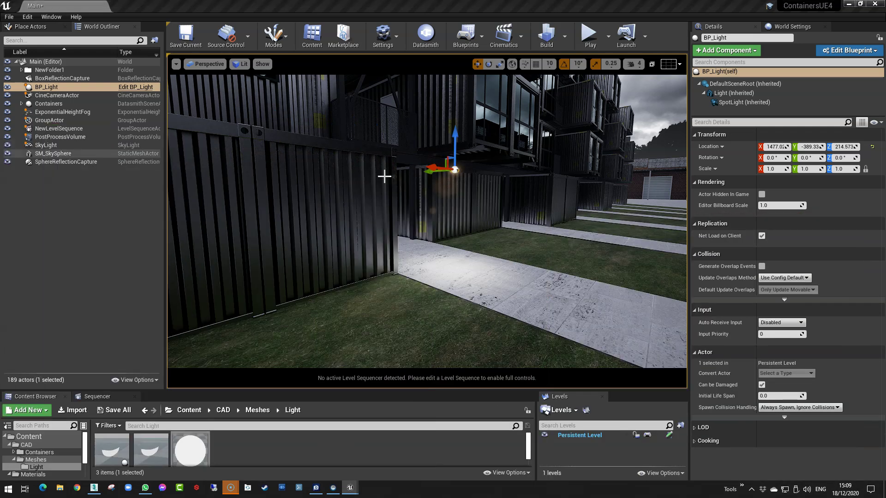
- Position BP_Light under the ground-floor passage ceiling at about X 1444, Y -47, Z 271
left_click_drag(429, 180, 368, 184)
key("d")
right_click_drag(375, 175, 305, 175)
right_click_drag(434, 323, 423, 234)
key("w")
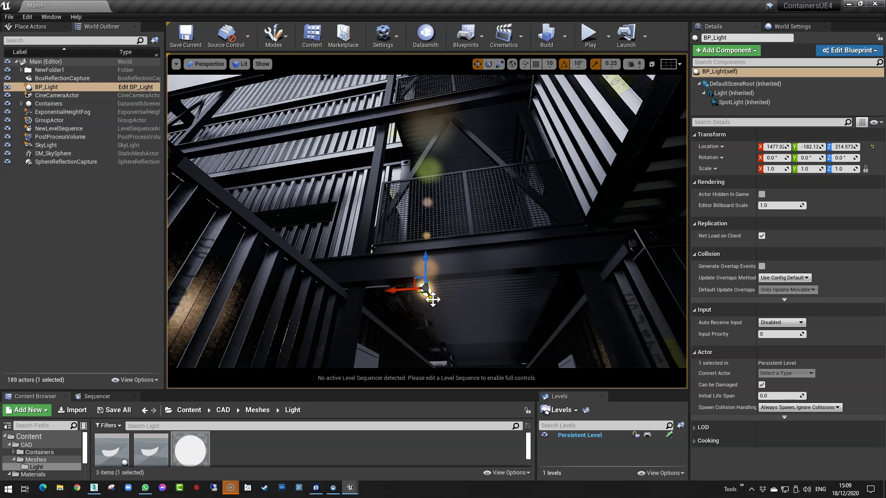
left_click_drag(431, 299, 489, 328)
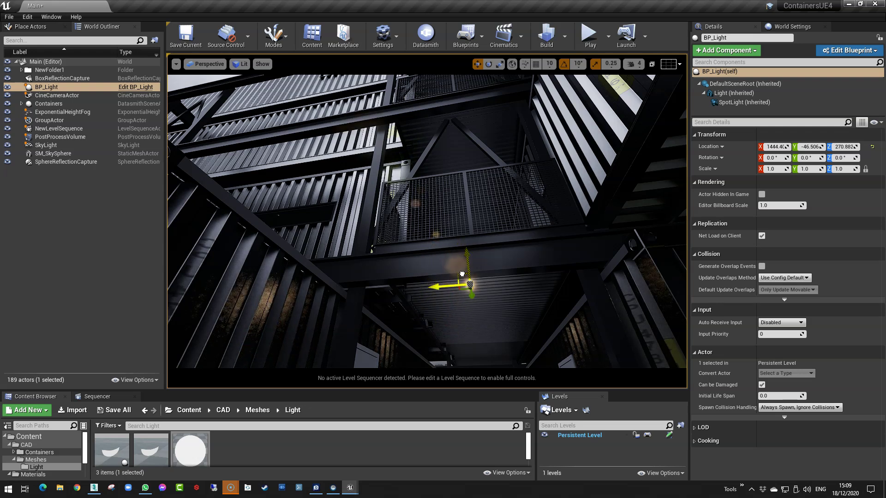
- Duplicate BP_Light straight up to the top-storey walkway ceiling at Z about 933
left_click_drag(469, 263, 469, 267, "alt+shift")
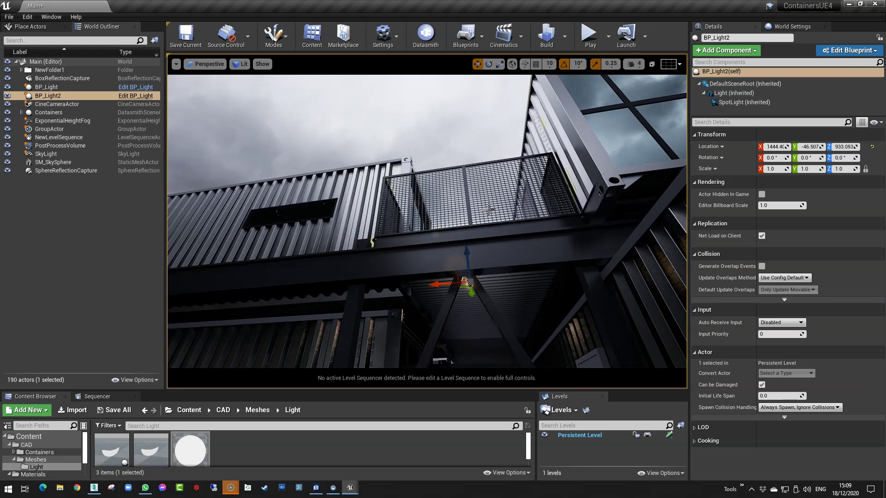
key("s")
right_click_drag(490, 212, 490, 342)
key("q")
right_click_drag(497, 252, 497, 237)
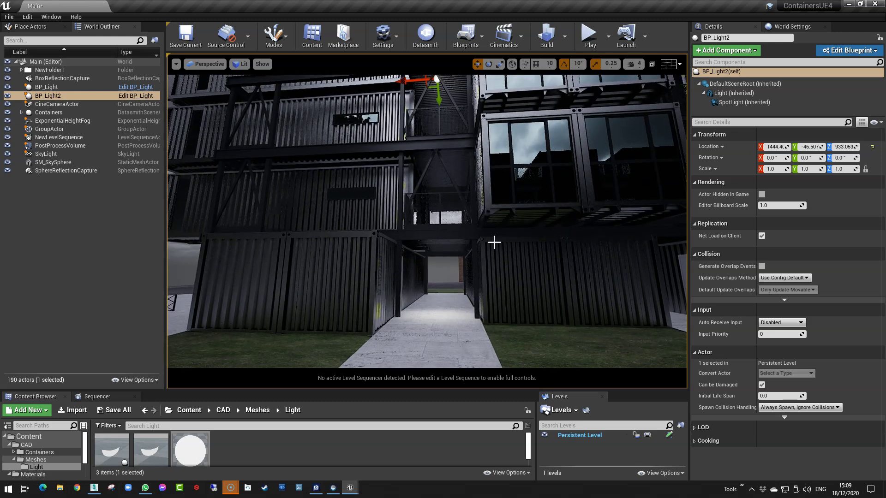
- Leave game view, hide NewFolder1 in the level and duplicate the ground-floor BP_Light up to the middle storey
key("g")
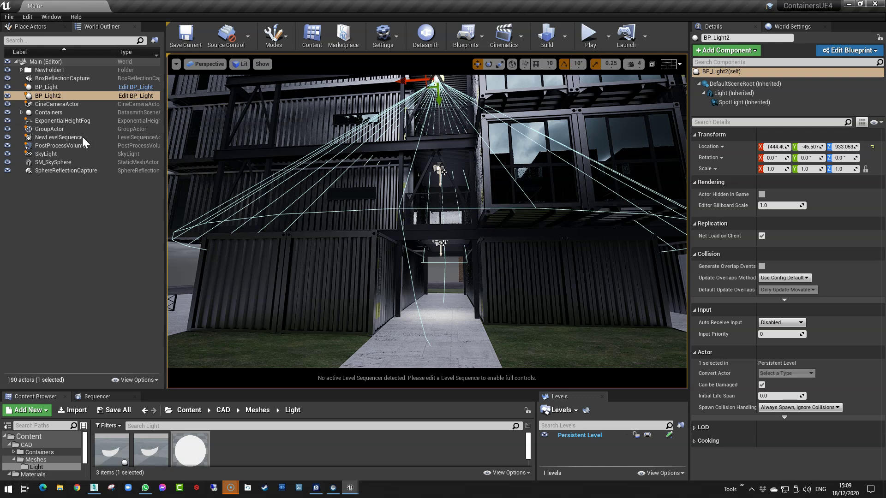
left_click(54, 87)
double_click(53, 87)
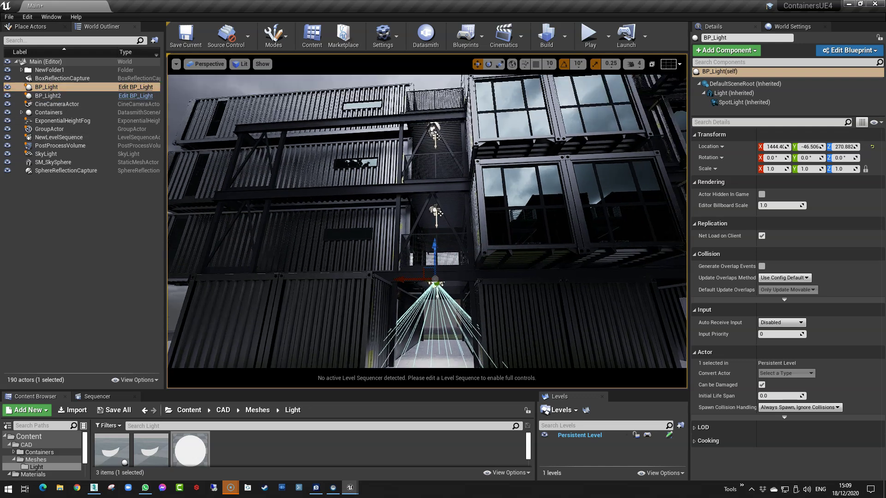
left_click(7, 70)
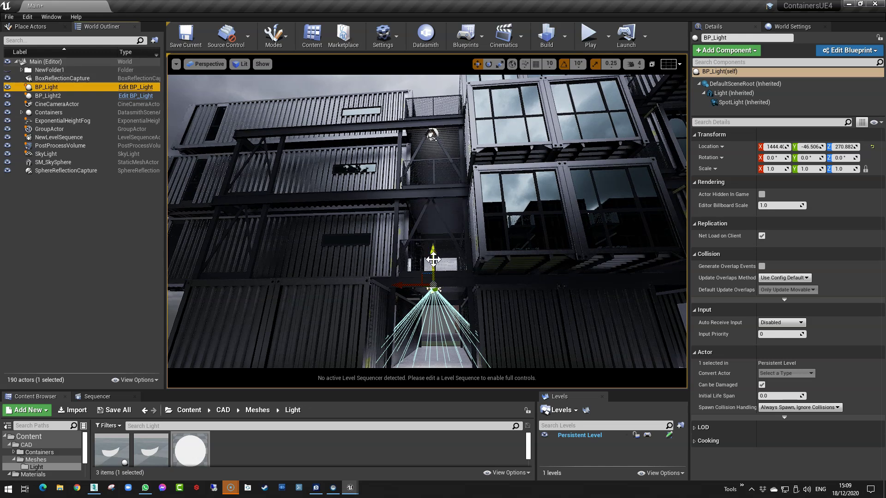
left_click_drag(434, 255, 432, 178, "alt")
- Select the three stacked BP_Light actors and duplicate them along X to the neighbouring passage
left_click(46, 95)
left_click(46, 87, "ctrl")
left_click(48, 104, "ctrl")
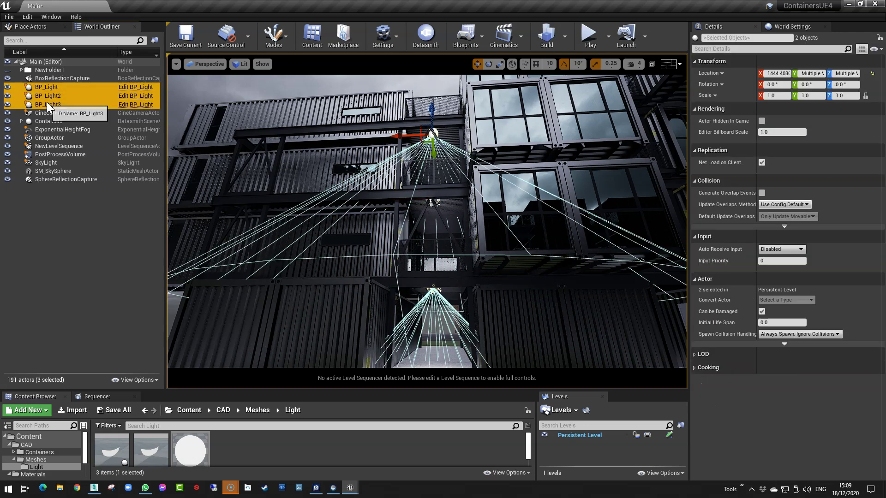
right_click_drag(378, 155, 415, 235)
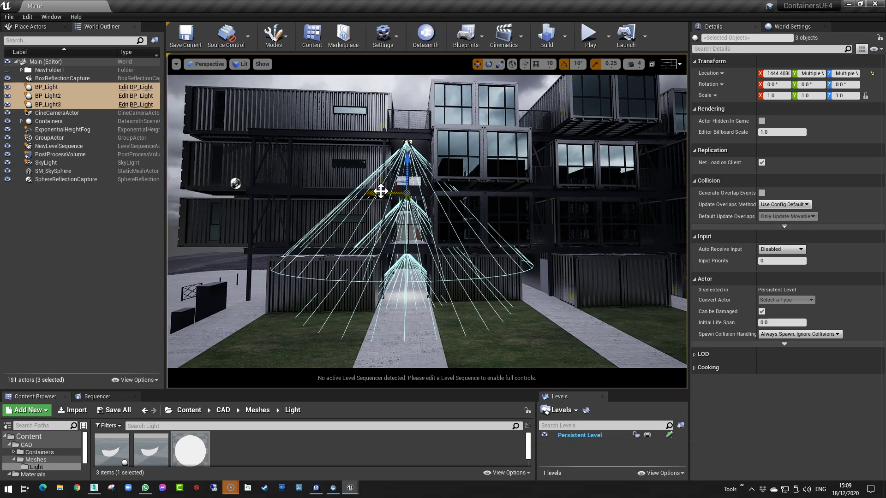
left_click_drag(382, 191, 541, 191, "alt+shift")
- Select all six BP_Light actors and duplicate them in sets along the building's remaining passages, up to BP_Light24
left_click(49, 87)
left_click(52, 129, "shift")
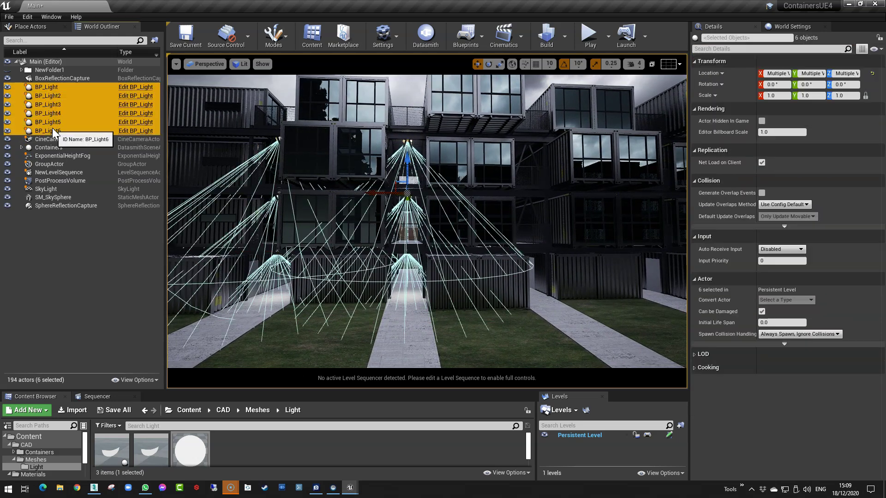
left_click_drag(377, 193, 412, 192, "alt+shift")
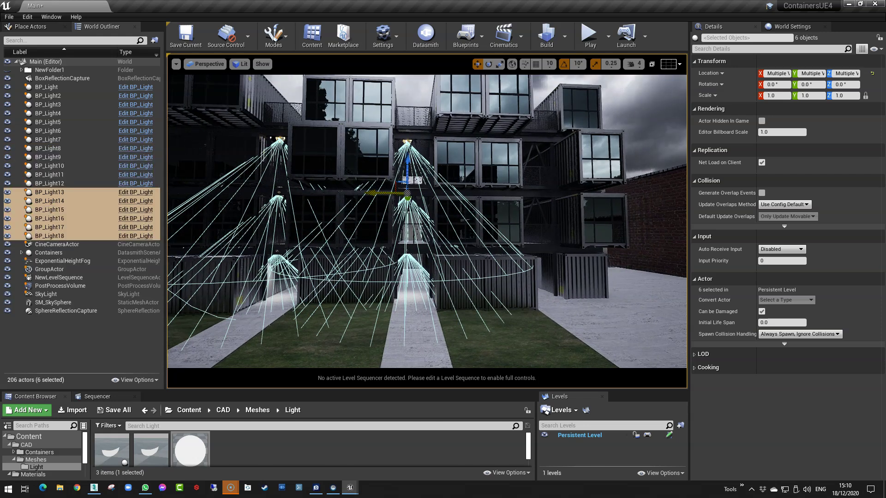
left_click_drag(404, 194, 413, 193, "alt+shift")
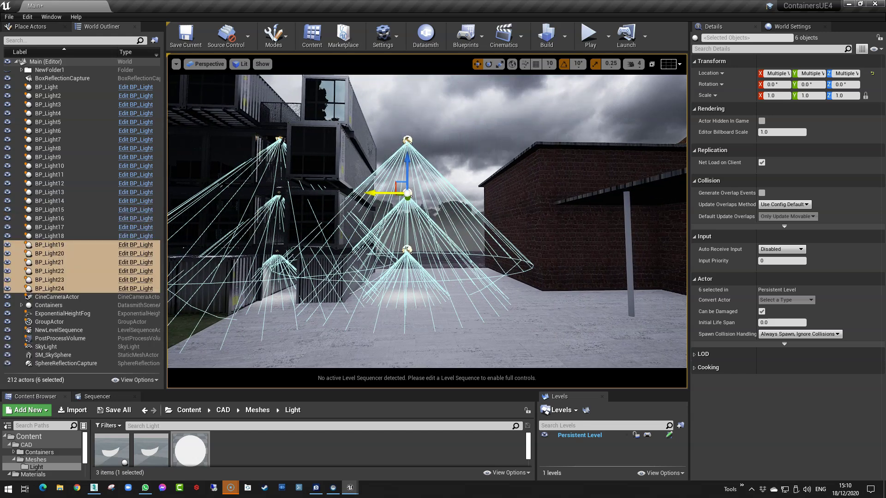
- Delete the surplus lights BP_Light22 to BP_Light24 beyond the end of the building and view the whole container facade
left_click(61, 273)
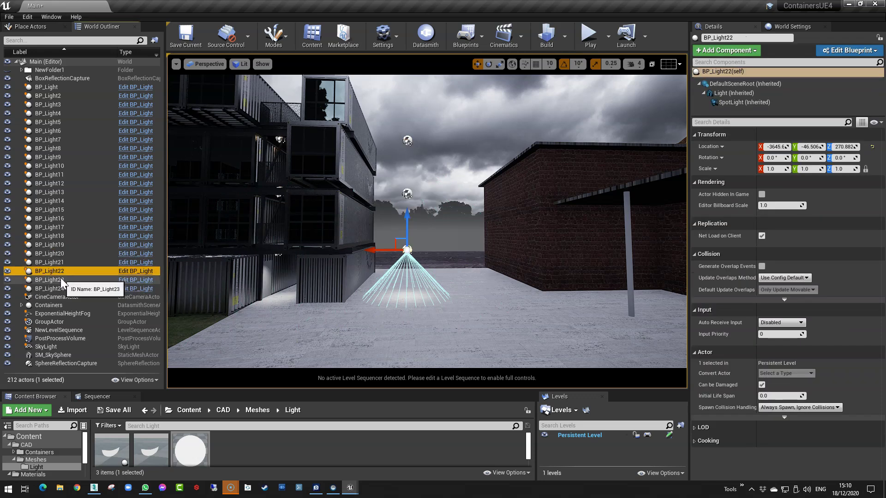
left_click(63, 287, "shift")
right_click_drag(430, 217, 481, 258)
key("Delete")
right_click_drag(383, 221, 258, 180)
right_click_drag(427, 221, 537, 187)
key("q")
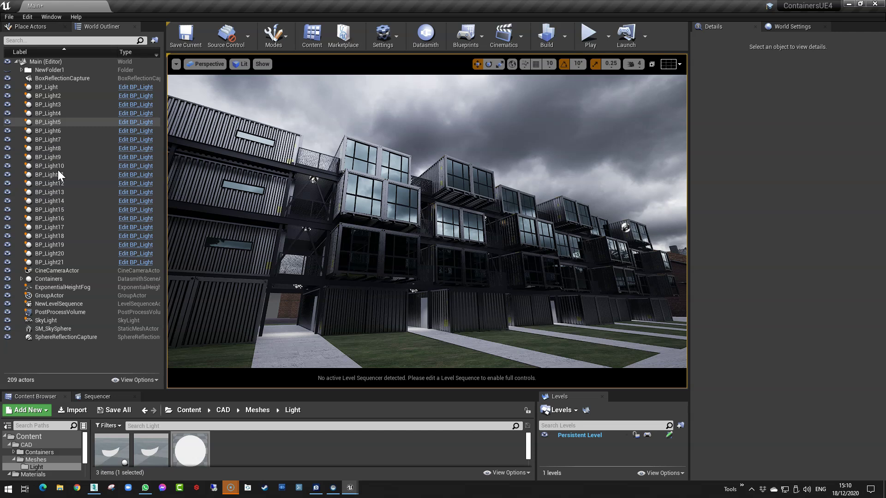
- Enlarge the asset area and reopen the BP_Light blueprint from the CAD/Meshes/Light folder in front of the level
left_click_drag(216, 392, 222, 345)
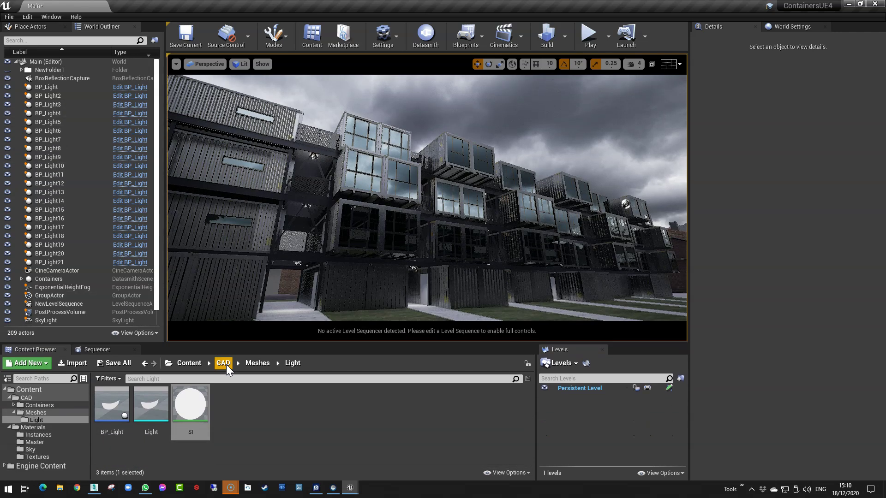
left_click(223, 363)
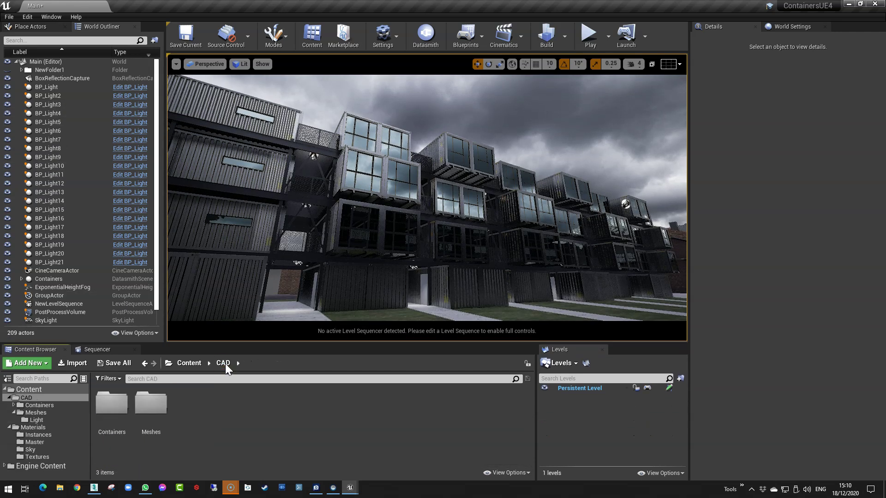
left_click(39, 419)
left_click(111, 407)
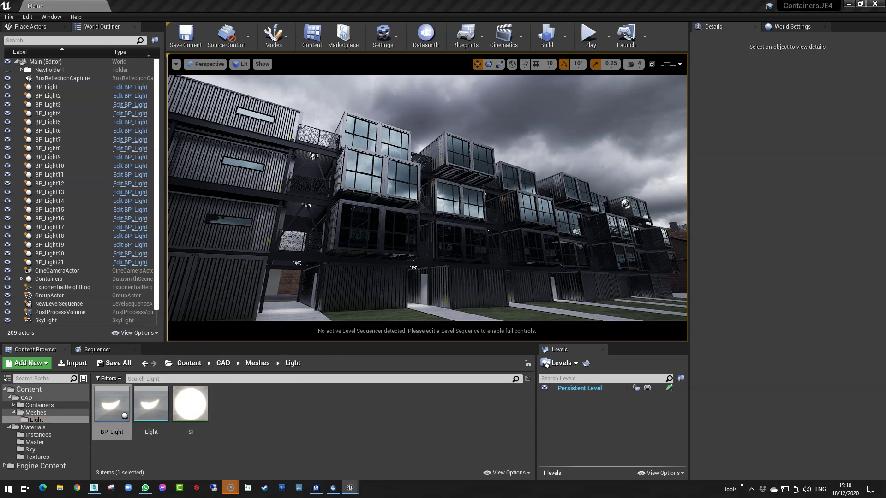
left_click_drag(0, 115, 679, 184)
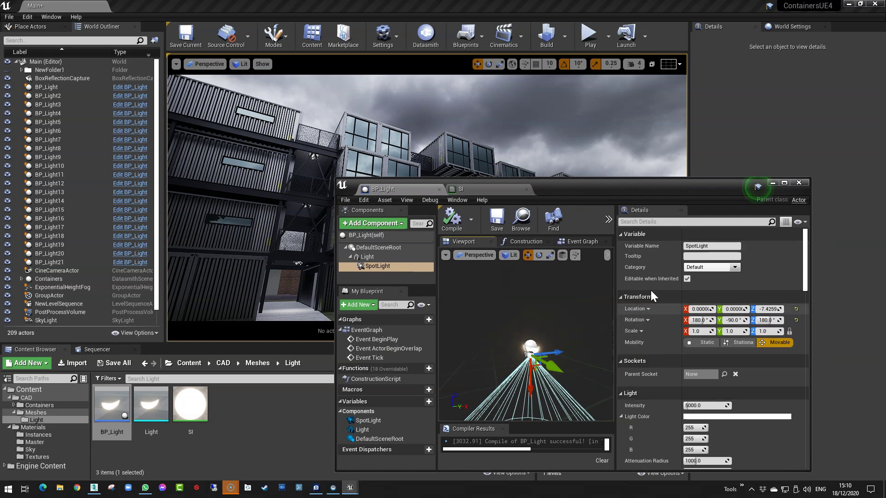
- Set the intensity units of BP_Light's SpotLight component to Candelas
left_click(363, 257)
left_click(369, 266)
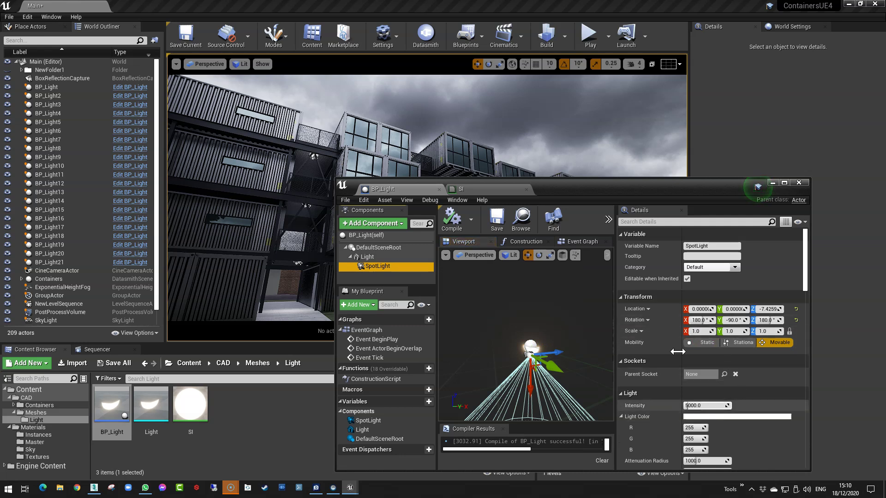
left_click_drag(597, 180, 606, 211)
left_click(621, 448)
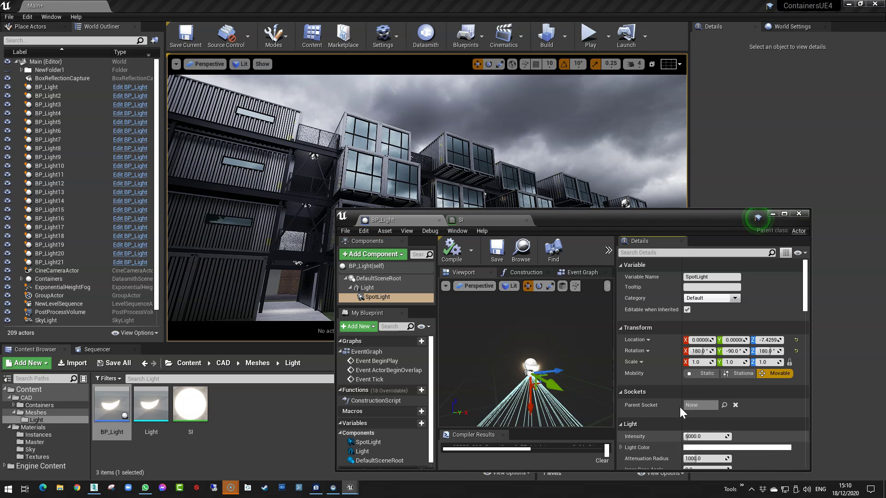
scroll(710, 381, "down", 5)
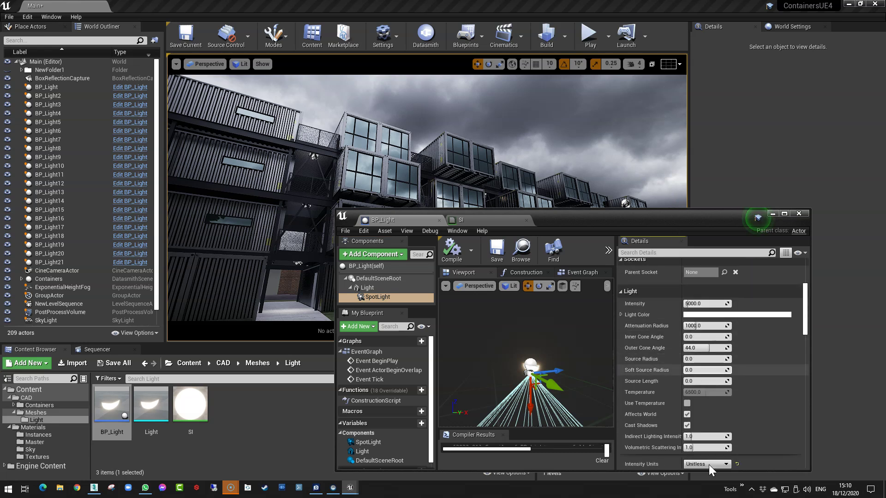
left_click(710, 464)
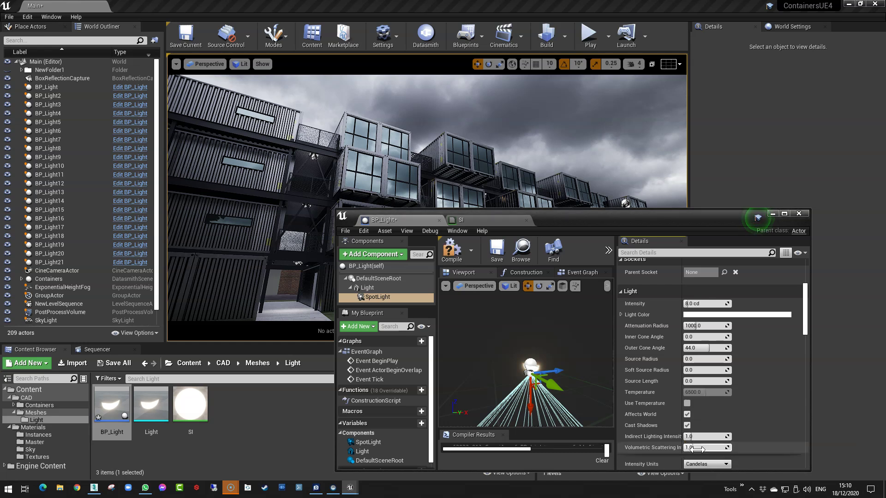
left_click(697, 449)
- Set the SpotLight's intensity to 160 cd and enable Use Temperature, keeping the lit passages in view
left_click_drag(688, 303, 720, 303)
left_click_drag(593, 223, 740, 233)
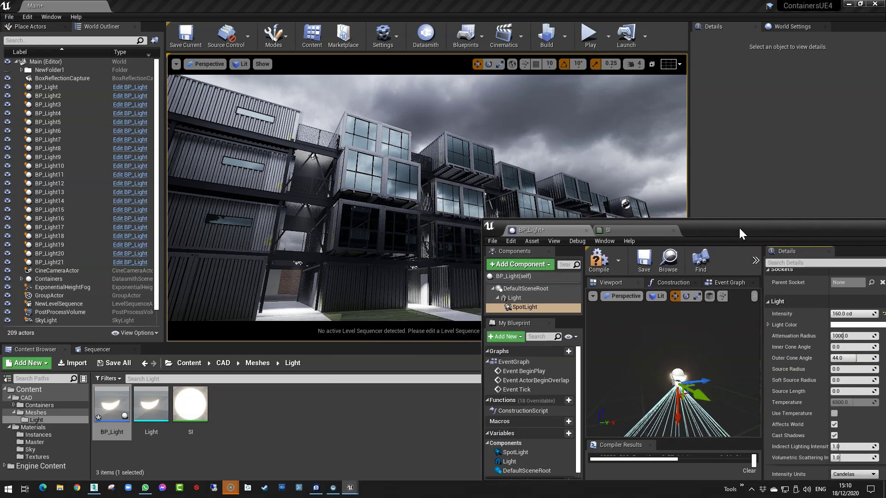
right_click_drag(452, 181, 519, 222)
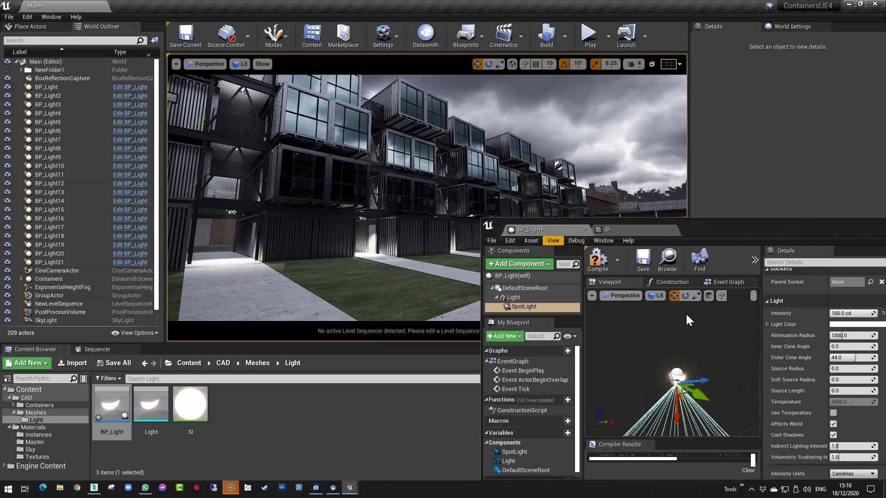
left_click(833, 413)
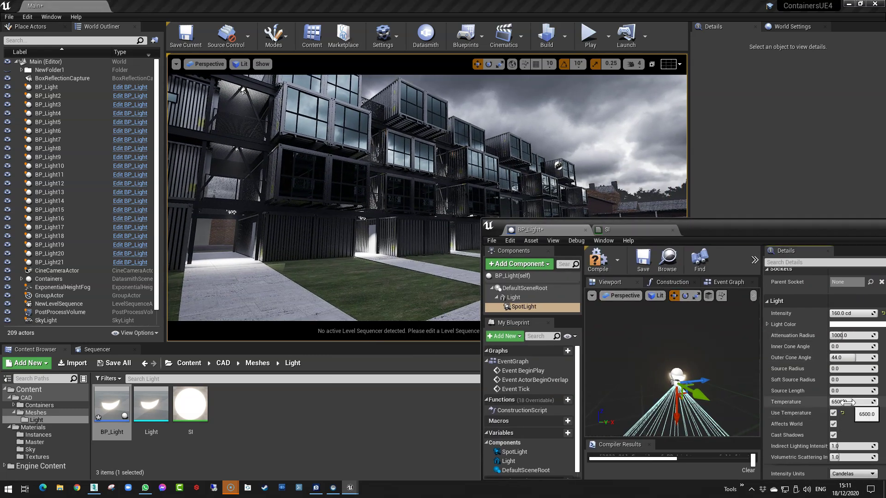
- Set the SpotLight's temperature to 3760 and shrink the BP_Light editor so its light details sit beside the level view
left_click_drag(847, 403, 836, 403)
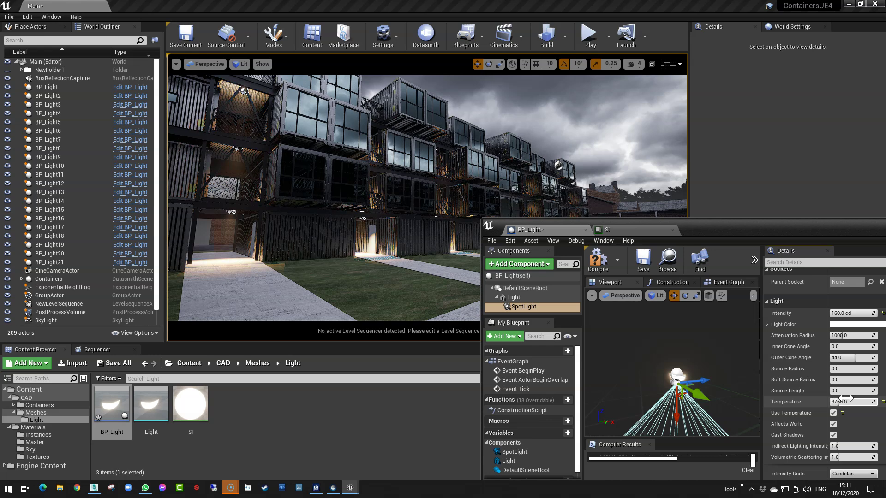
left_click_drag(480, 217, 684, 118)
left_click_drag(732, 265, 683, 263)
left_click(827, 253)
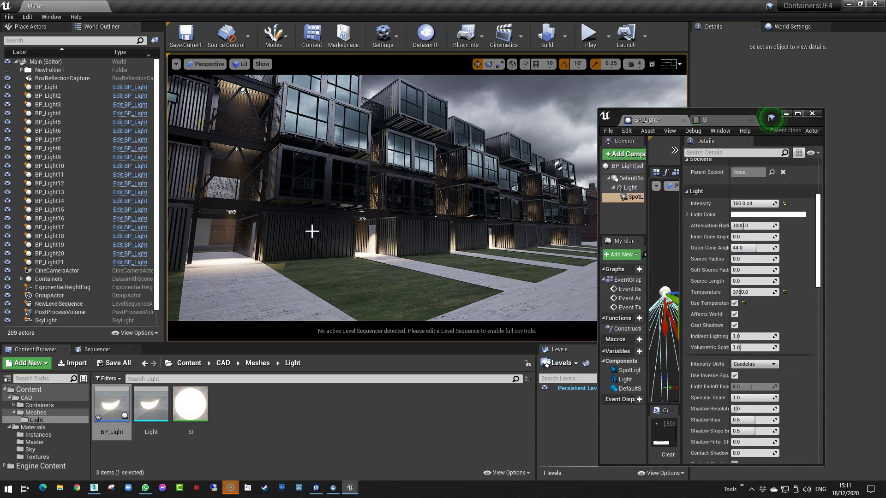
- Group all lights from BP_Light to BP_Light21 in a new outliner folder named BP_Light and collapse it
left_click(52, 87)
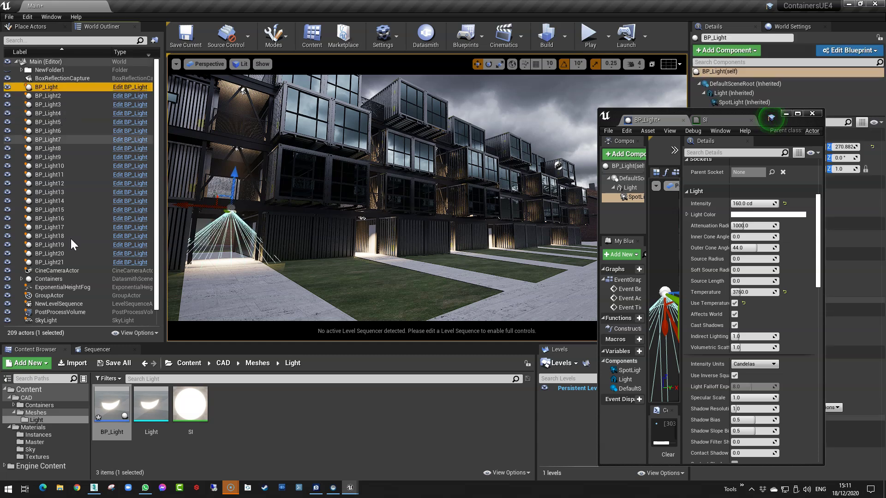
left_click(54, 262, "shift")
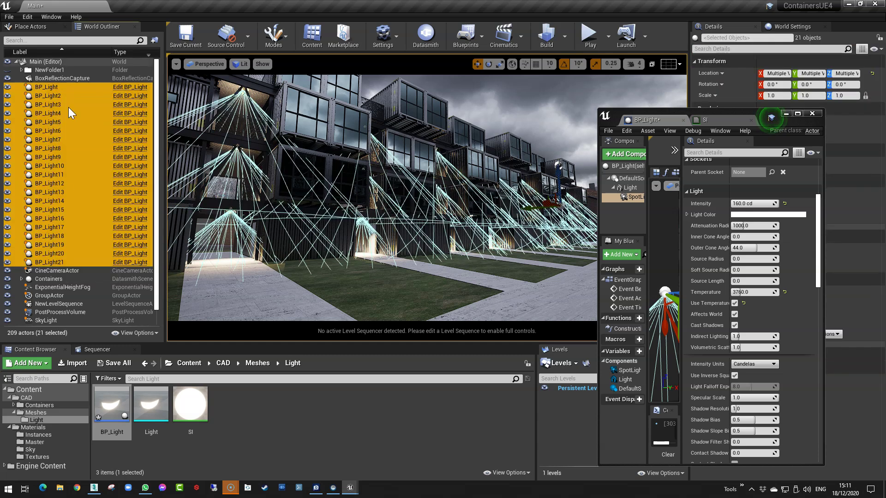
left_click(155, 41)
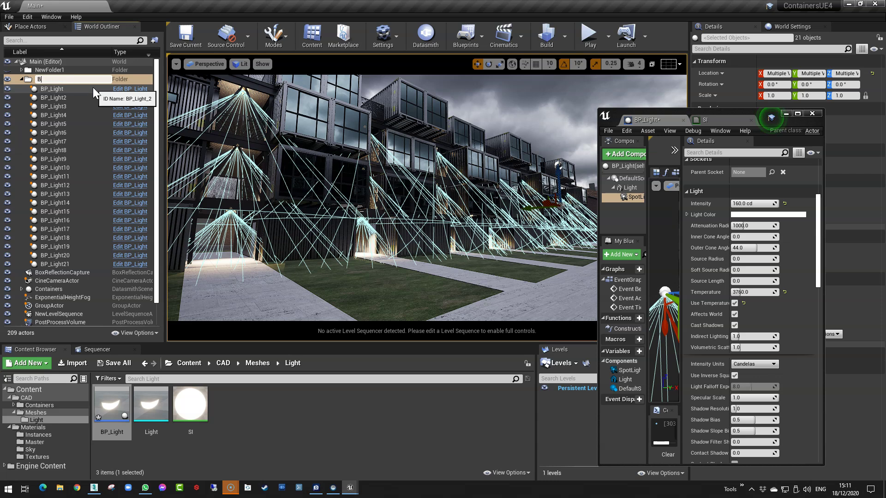
type("BP_Light")
key("Return")
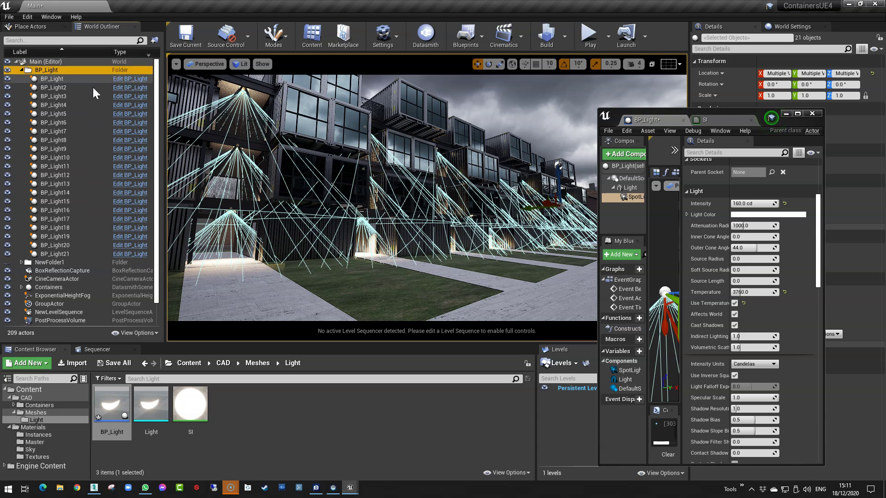
left_click(22, 70)
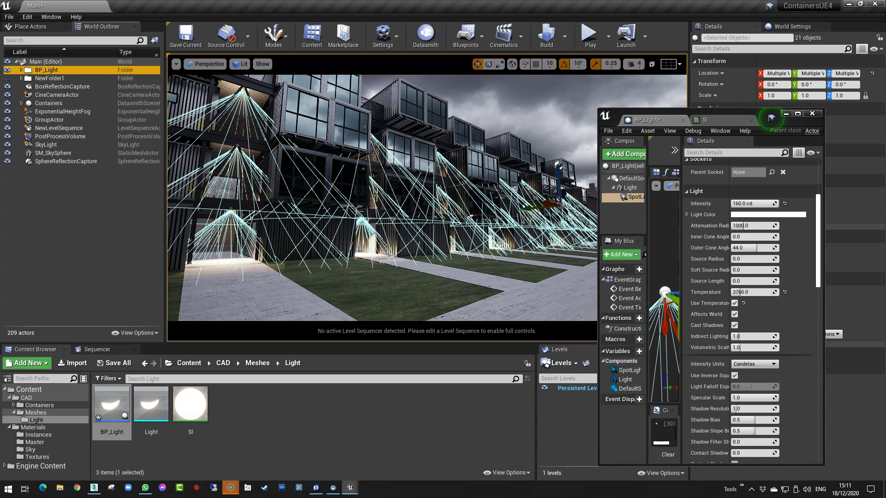
- Deselect the lights and lower the SpotLight's temperature to about 2877 for a warmer glow in the passages
left_click(500, 124)
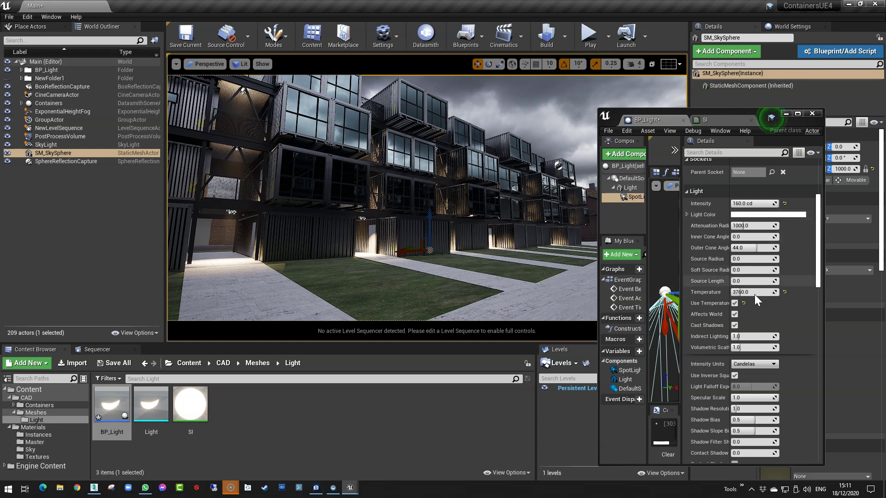
left_click_drag(750, 297, 787, 297)
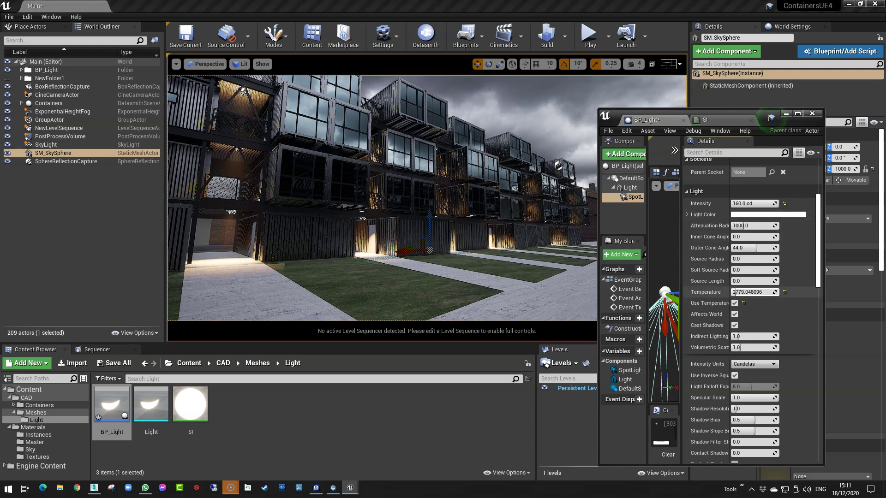
right_click_drag(437, 235, 461, 203)
key("s")
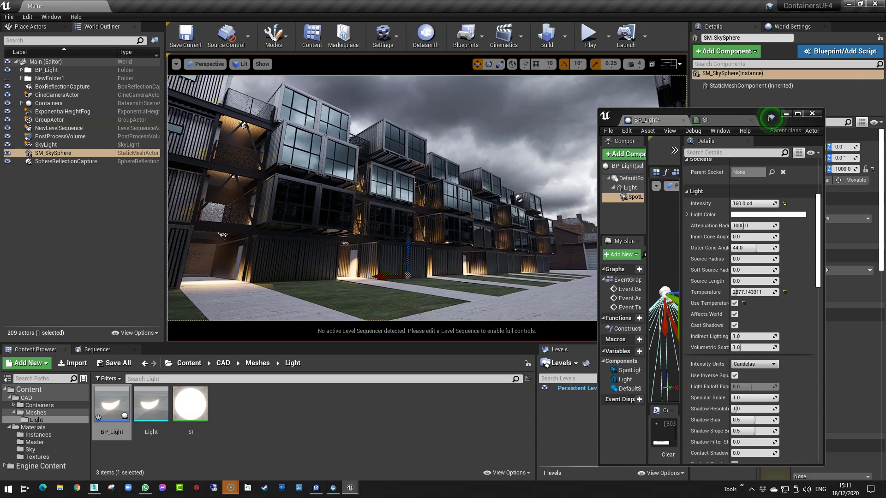
- Toggle the visibility of the outliner folders off and on to compare the facade with and without the lights
left_click(8, 70)
left_click(7, 71)
left_click(7, 78)
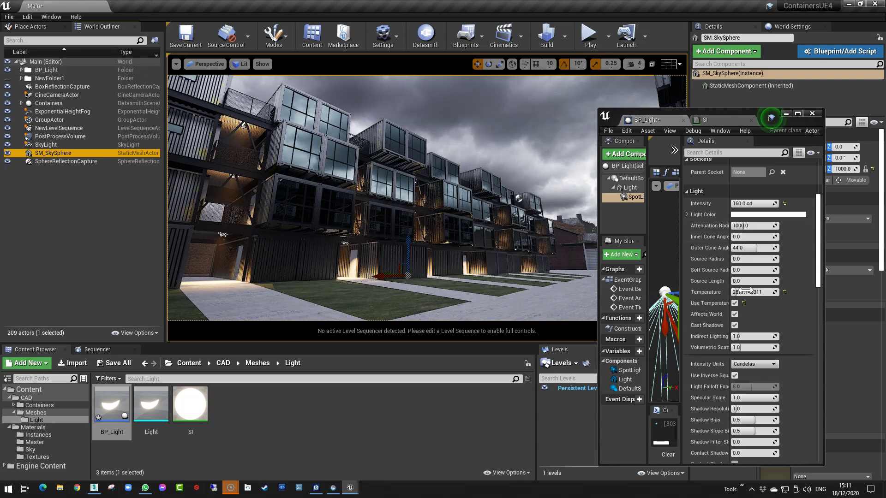
- Set the SpotLight's light colour to cyan (hex sRGB 00D5FF)
left_click(783, 215)
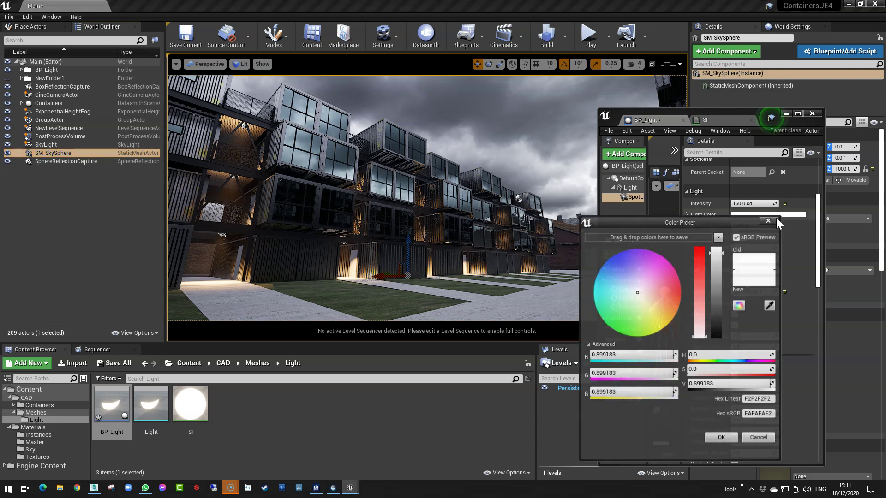
mouse_move(643, 297)
left_mouse_down()
mouse_move(636, 293)
mouse_move(658, 304)
mouse_move(639, 268)
mouse_move(584, 280)
left_mouse_up()
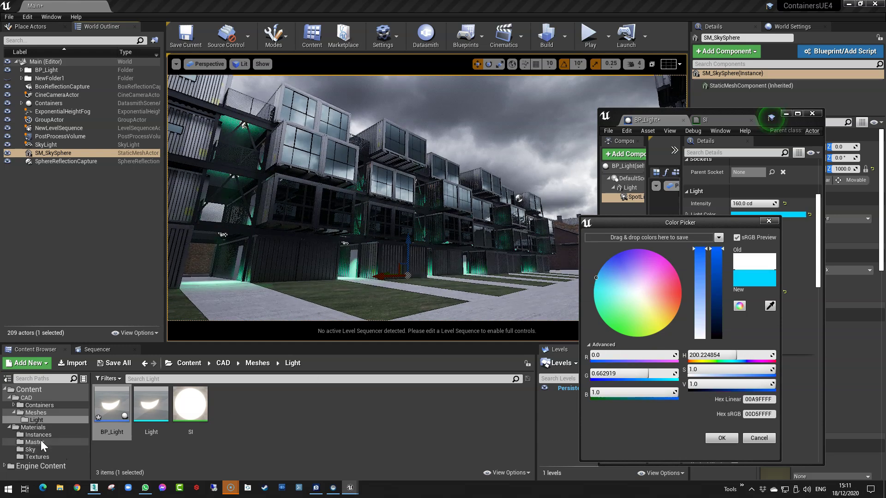
- Show the Materials/Sky folder, open SM_SkySphere's GreenwichPark material instance and place its editor away from the colour picker
left_click(33, 450)
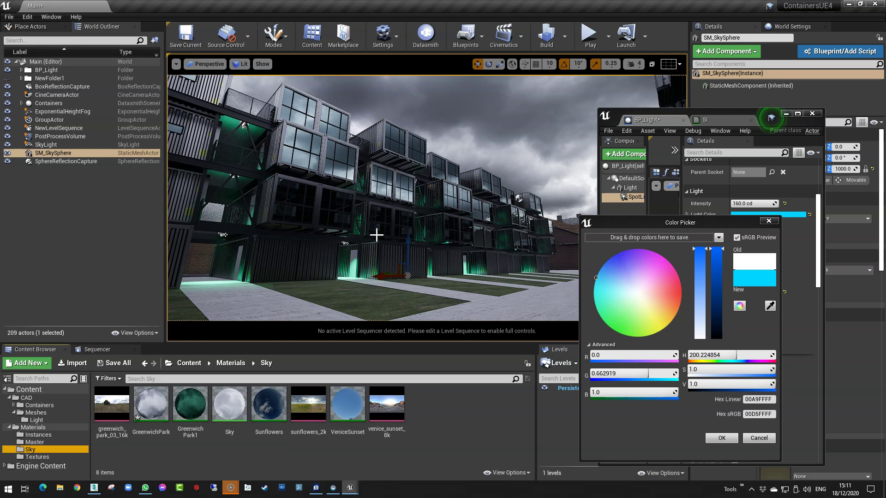
left_click(522, 123)
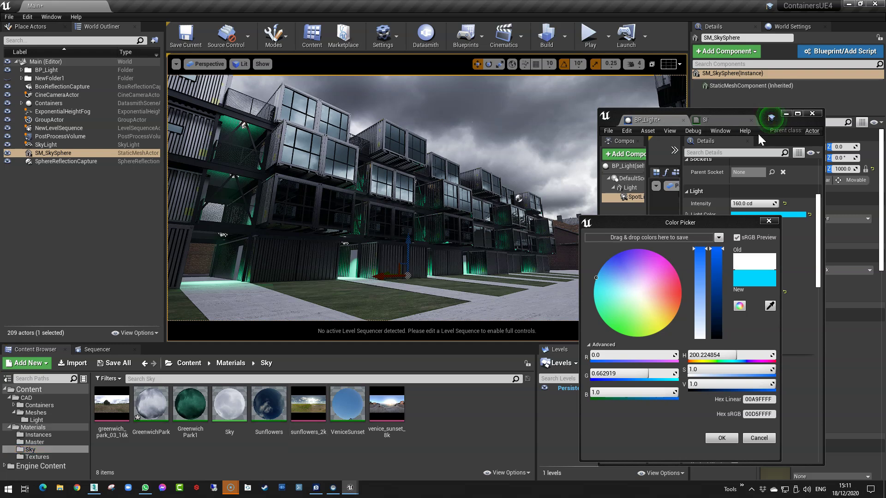
left_click_drag(760, 110, 672, 230)
left_click_drag(725, 222, 673, 230)
double_click(783, 281)
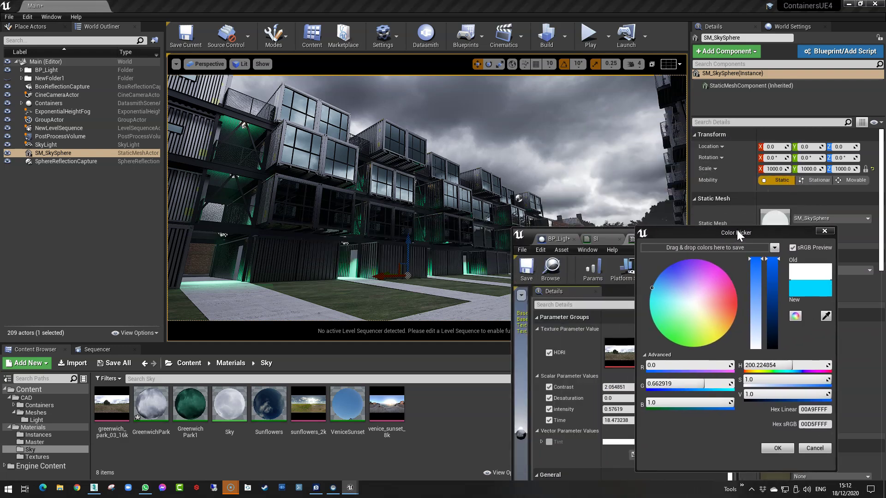
left_click_drag(611, 232, 140, 209)
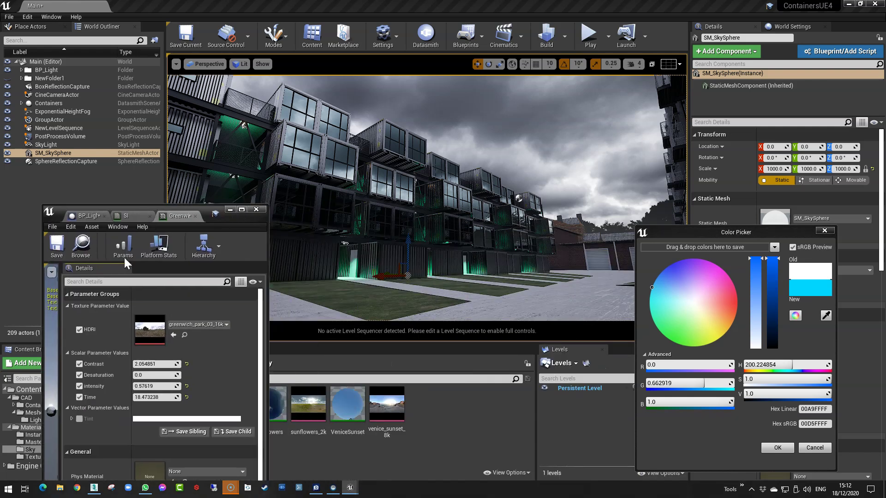
- Enable GreenwichPark's Tint parameter and set it to a warm orange (hex sRGB FFCC83)
left_click(194, 424)
left_click_drag(350, 239, 366, 237)
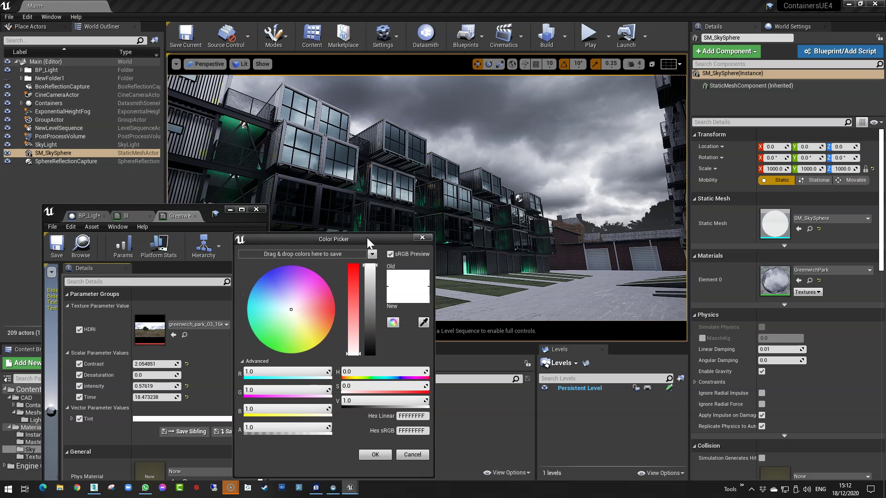
left_click_drag(309, 302, 321, 326)
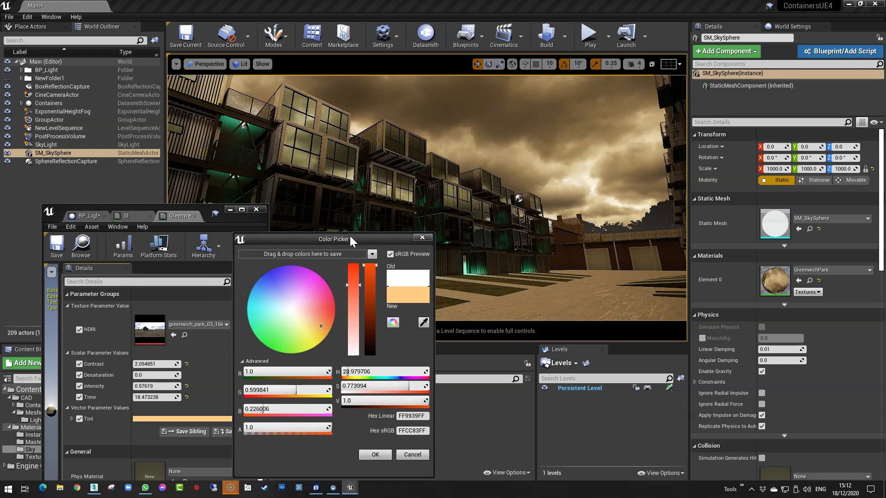
- Move the Tint colour picker and material editor clear of the facade and detach the BP_Light editor into its own window
left_click_drag(350, 237, 289, 336)
left_click_drag(210, 213, 150, 234)
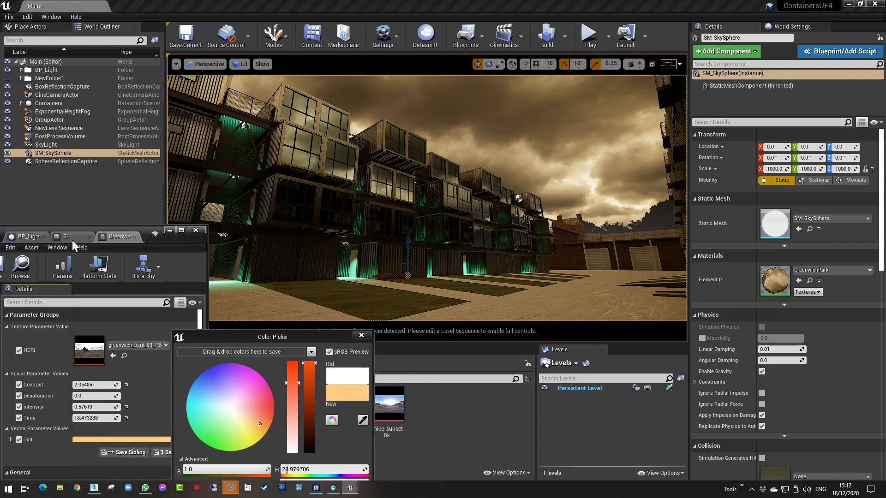
left_click_drag(23, 237, 617, 331)
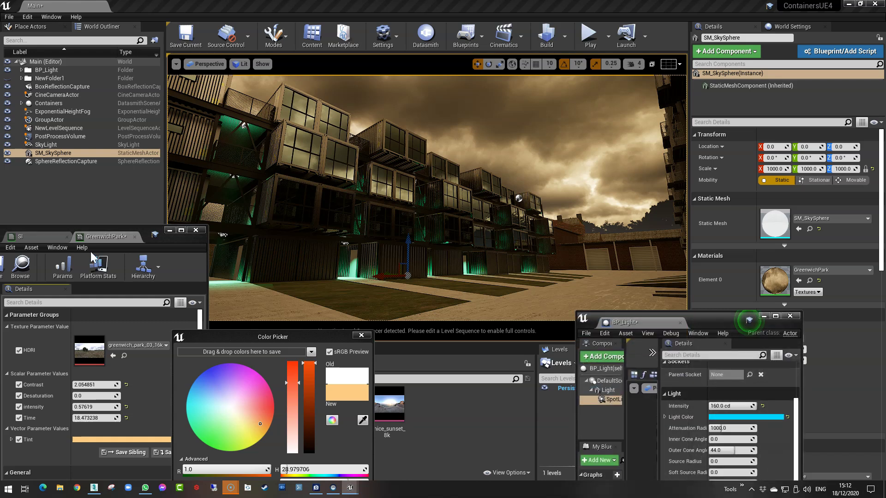
- Change the SpotLight's light colour to blue (hex sRGB 0082FF) and move the colour picker clear of the level view
left_click(760, 417)
mouse_move(622, 317)
left_mouse_down()
mouse_move(632, 337)
mouse_move(636, 317)
left_mouse_up()
left_click(585, 279)
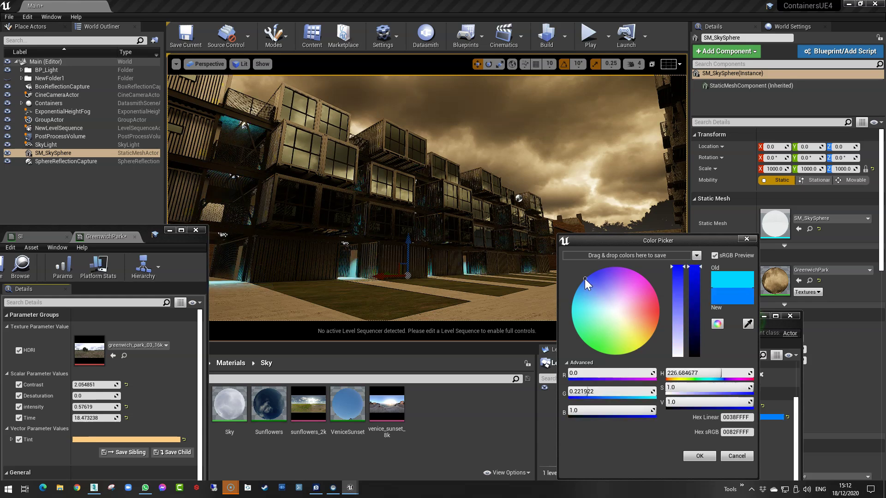
left_click_drag(611, 238, 706, 253)
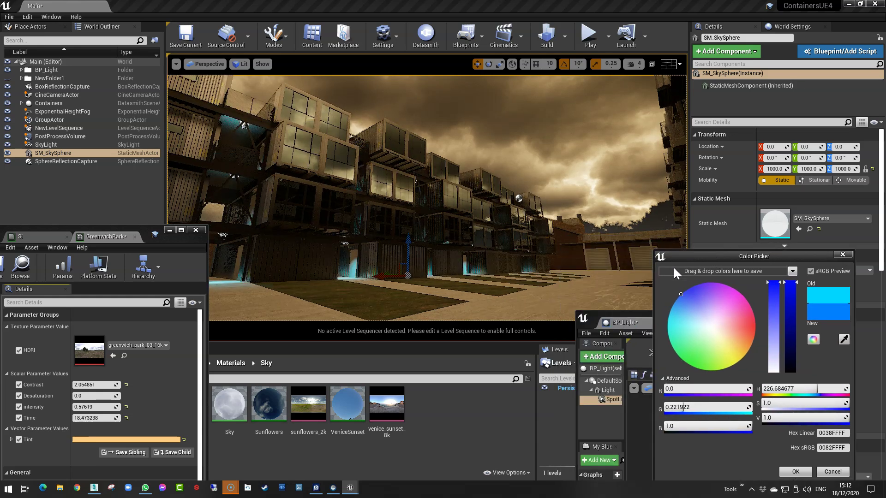
- Try a darker GreenwichPark Tint, then set it to a pale cyan (hex sRGB CDEFF1) with a value of 0.875
left_click(138, 439)
mouse_move(277, 324)
left_mouse_down()
mouse_move(279, 343)
mouse_move(282, 336)
left_mouse_up()
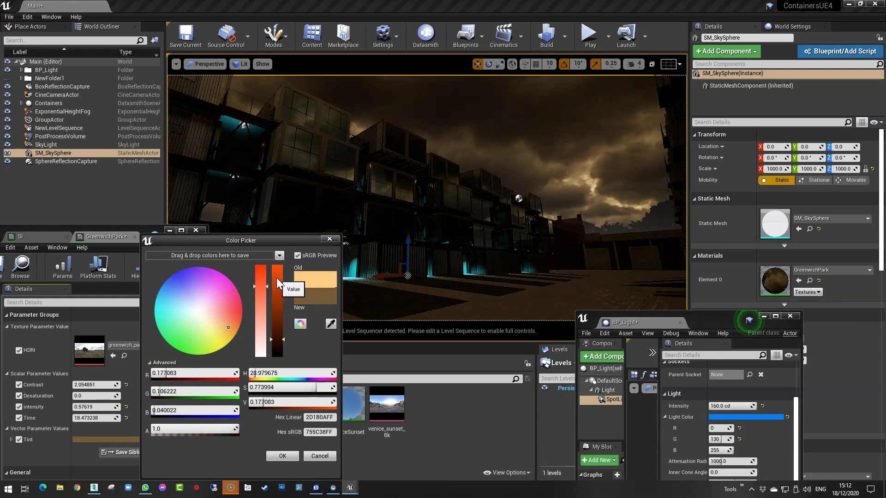
left_click_drag(275, 289, 276, 278)
left_click(185, 310)
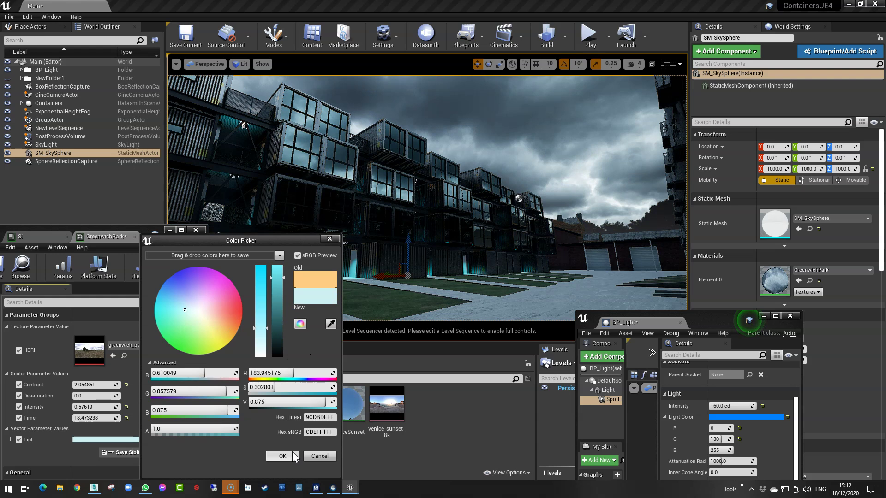
- Set the SpotLight's light colour to peach (hex sRGB FFBFA3), keeping its colour picker clear of the building
left_click(734, 417)
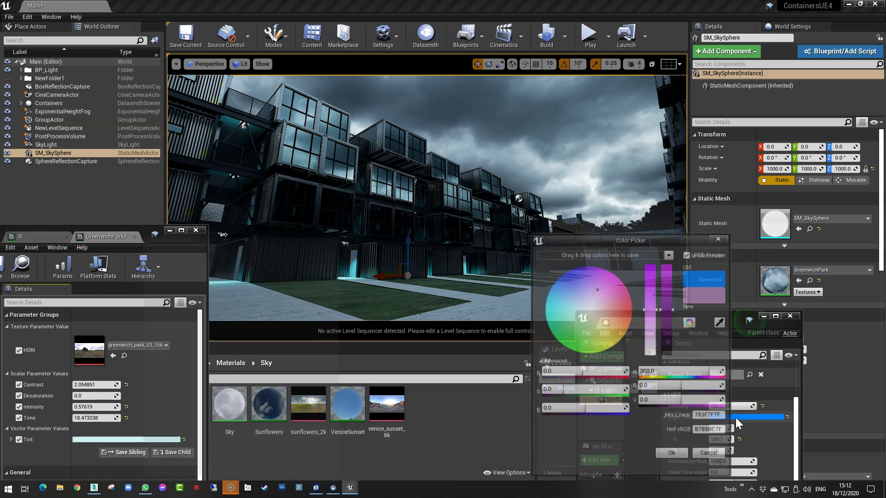
left_click_drag(610, 319, 616, 317)
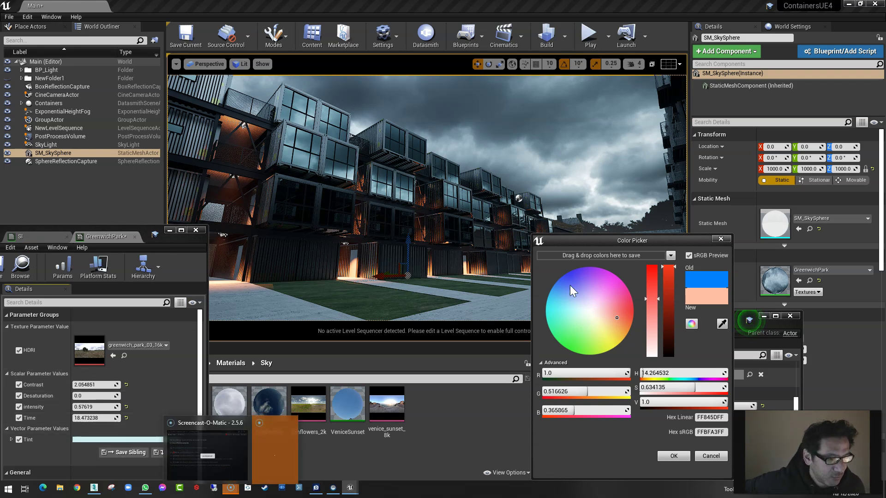
left_click_drag(580, 239, 667, 223)
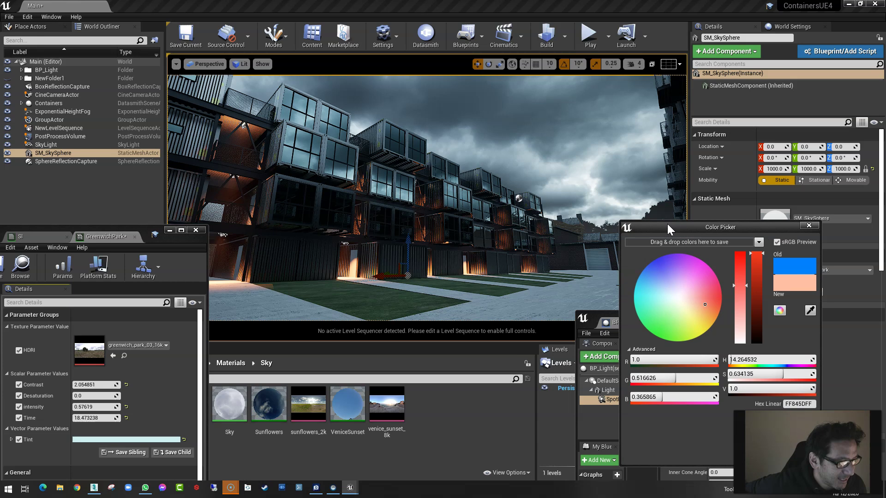
- Detach the GreenwichPark material editor from the SI material's window into its own window
left_click(134, 236)
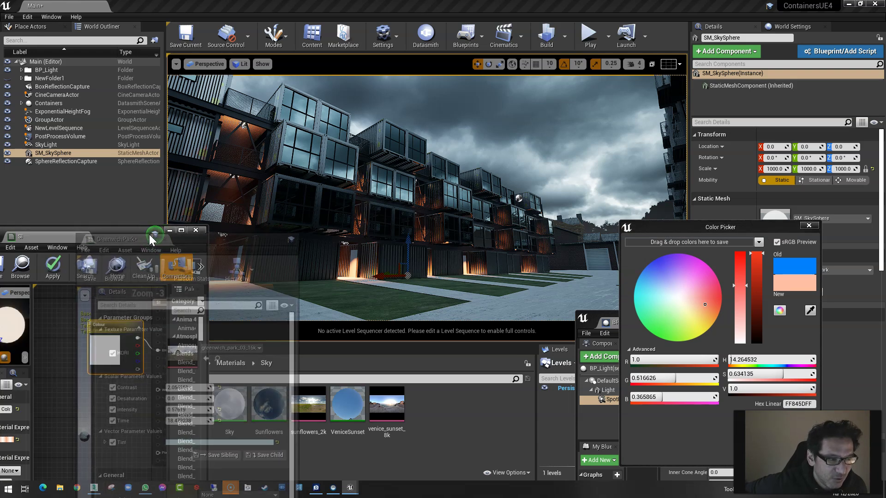
key("alt+Tab")
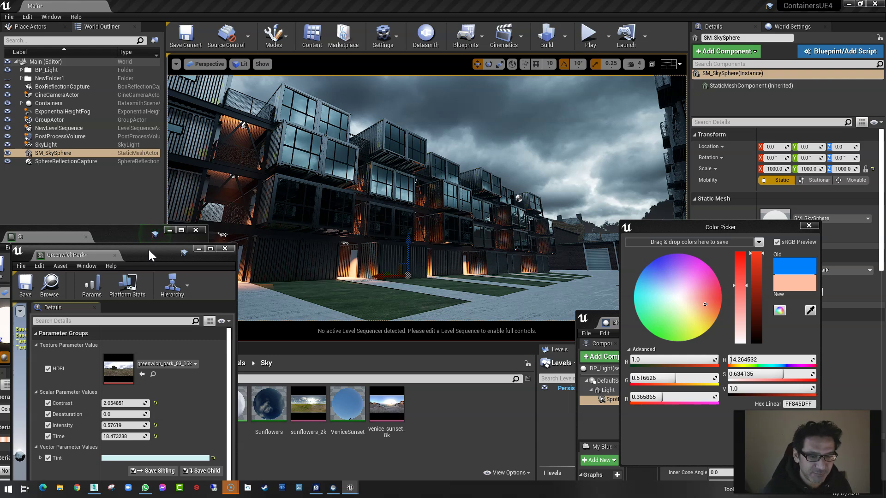
- Reframe the facade and soften the SpotLight's light colour to a pale warm yellow (RGB 1.0, 0.844608, 0.633043)
right_click_drag(440, 157, 454, 169)
left_click_drag(385, 209, 446, 164)
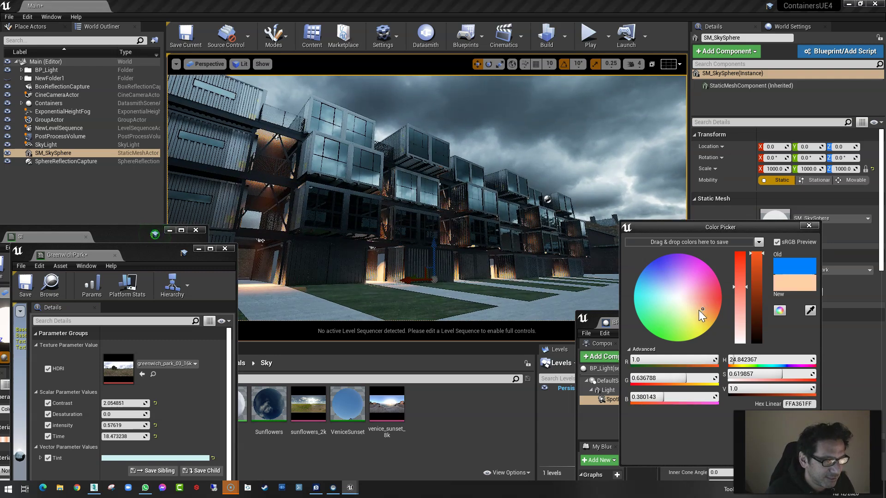
left_click(699, 310)
left_click(691, 307)
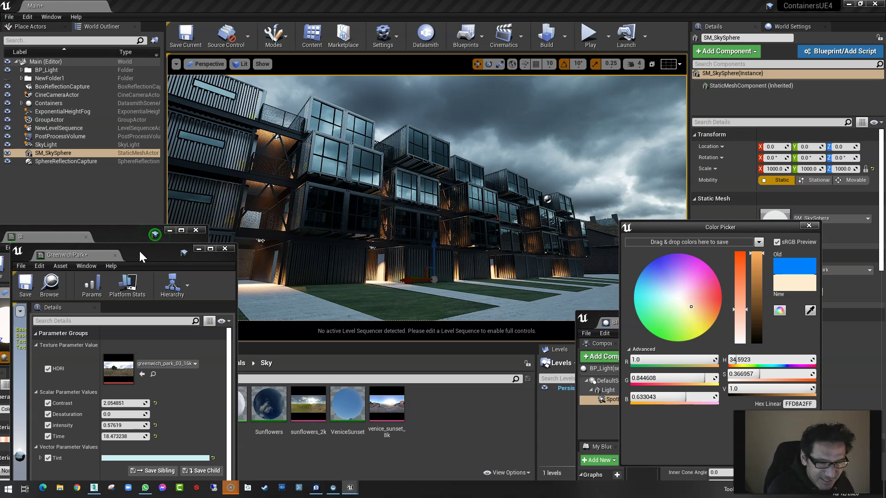
- Move the GreenwichPark editor aside to uncover the SI material's graph with its Colour node
left_click_drag(139, 251, 352, 296)
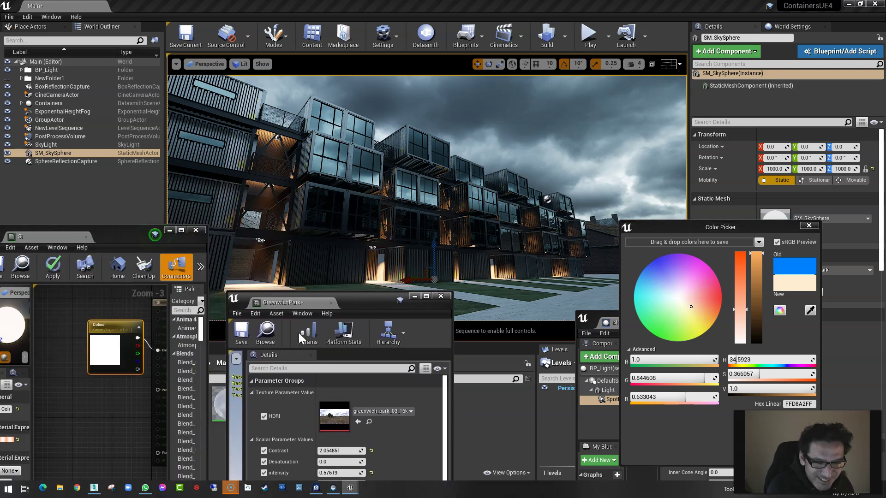